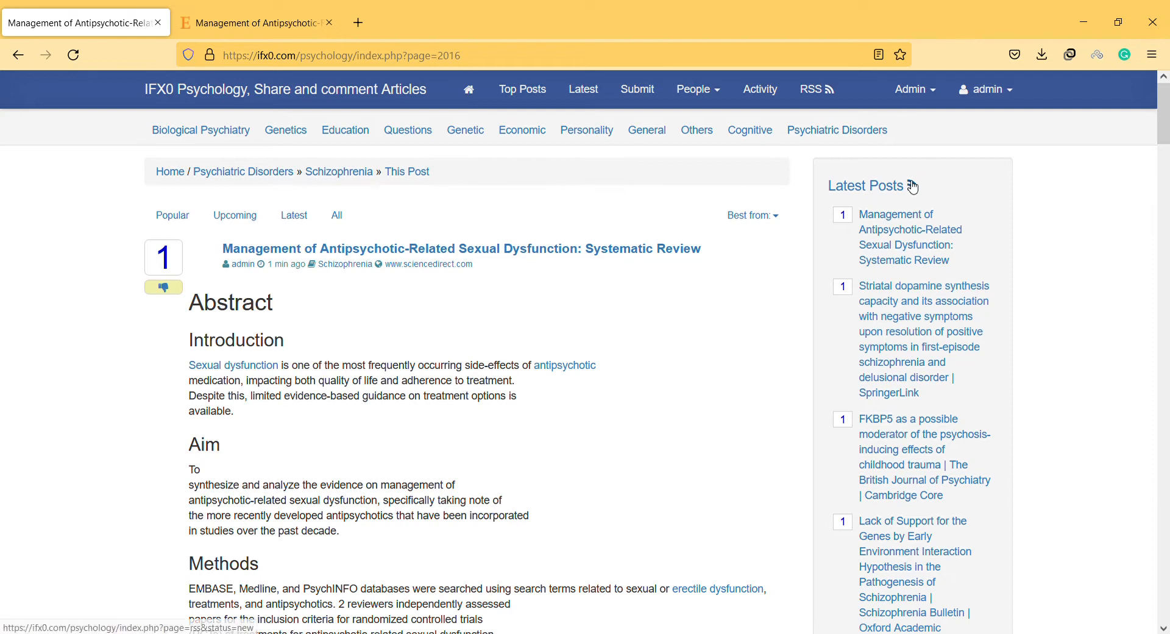
Follow the post title link to the systematic review's original ScienceDirect article.
click(658, 249)
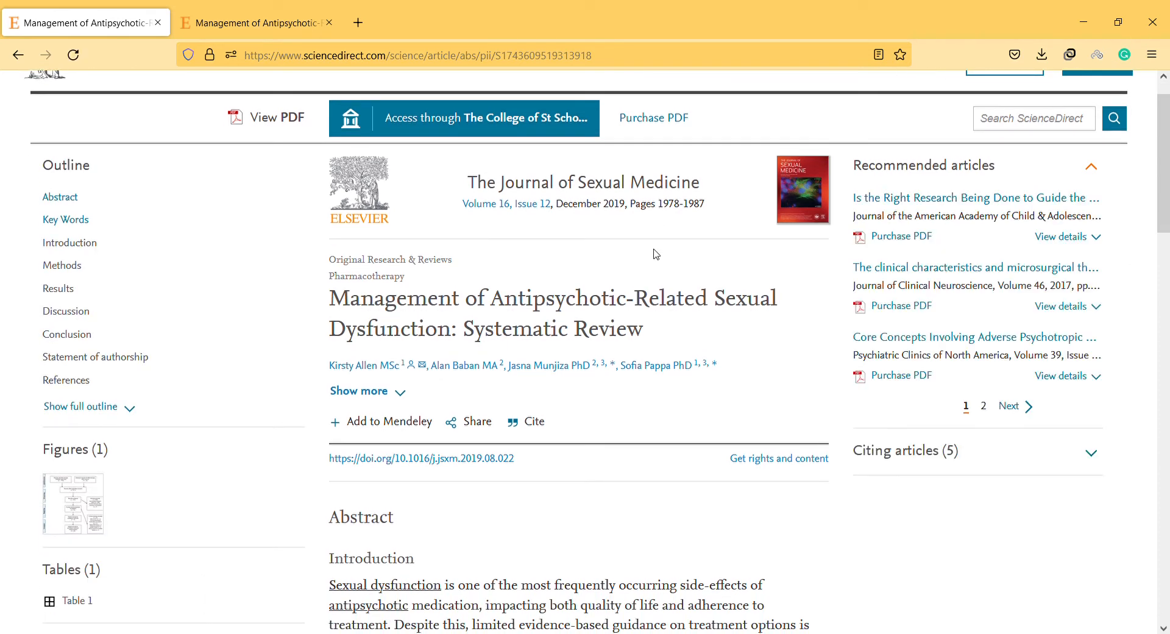
scroll(655, 254, down, 1)
scroll(655, 254, down, 2)
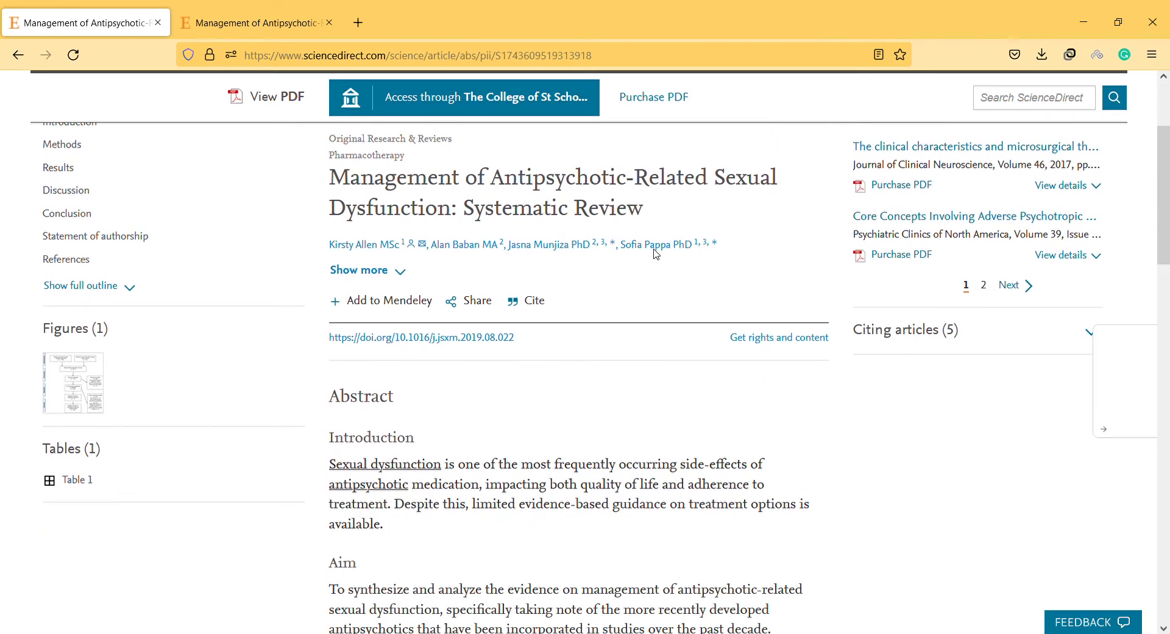
Highlight and clear the article title, then scroll to the abstract's Introduction and Methods.
triple_click(644, 214)
click(644, 214)
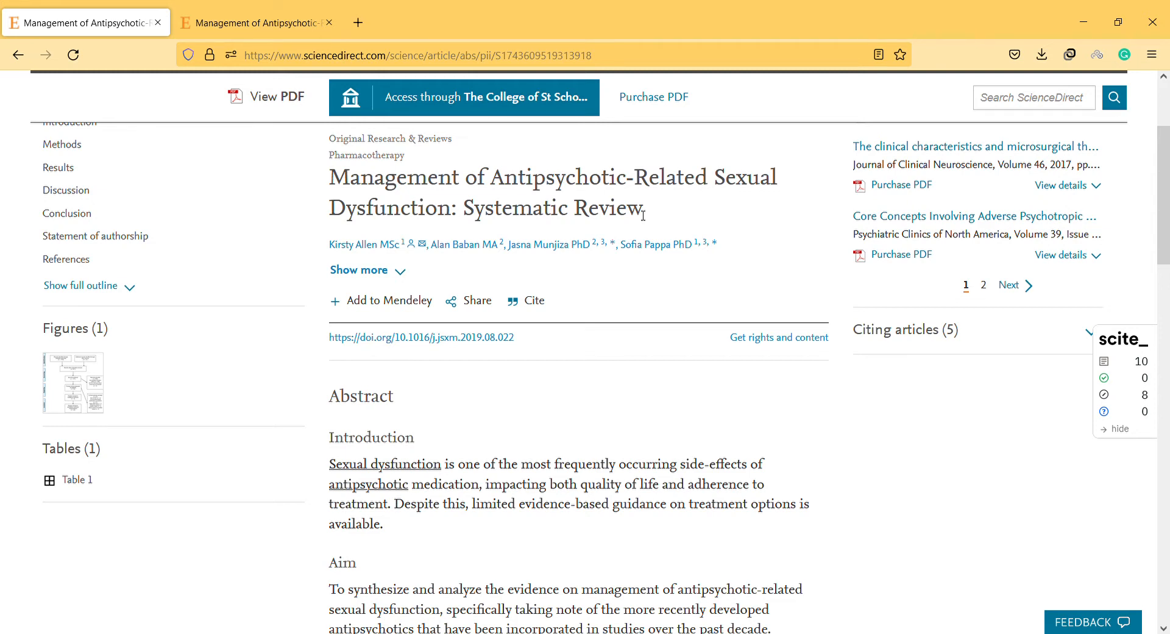
scroll(642, 216, down, 2)
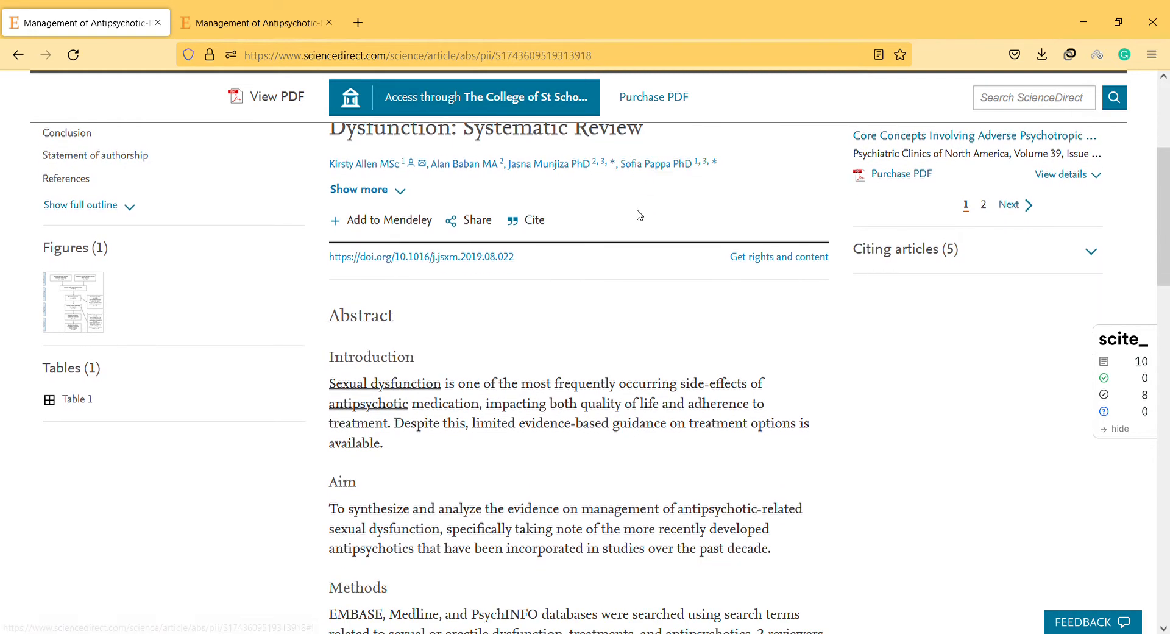
scroll(639, 215, down, 1)
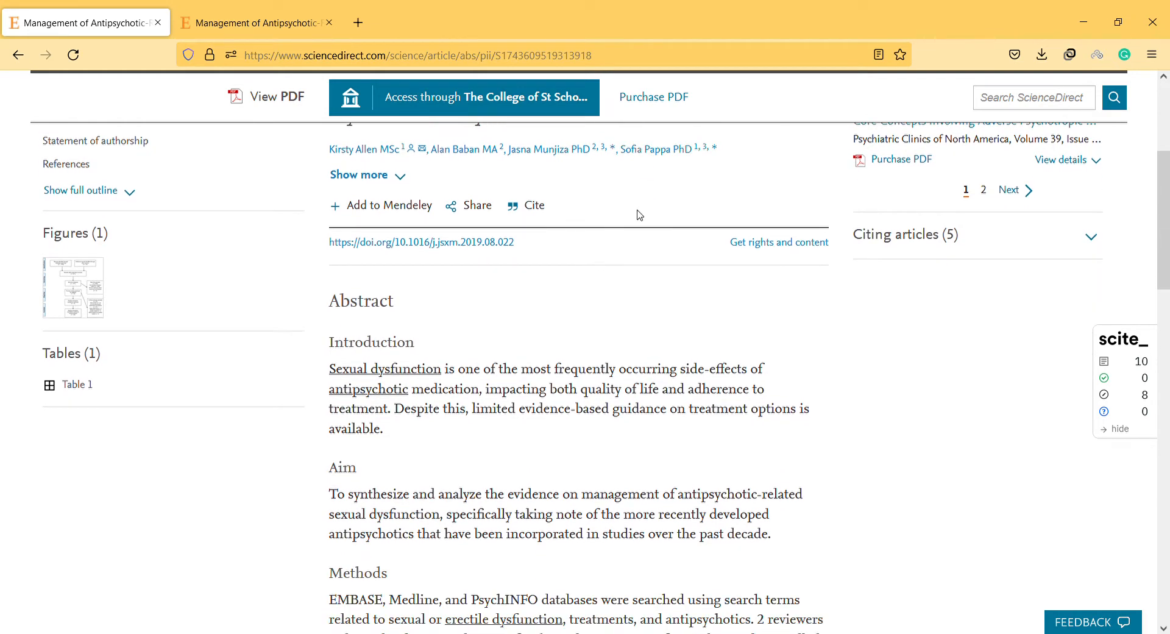
scroll(639, 216, down, 1)
scroll(638, 214, up, 2)
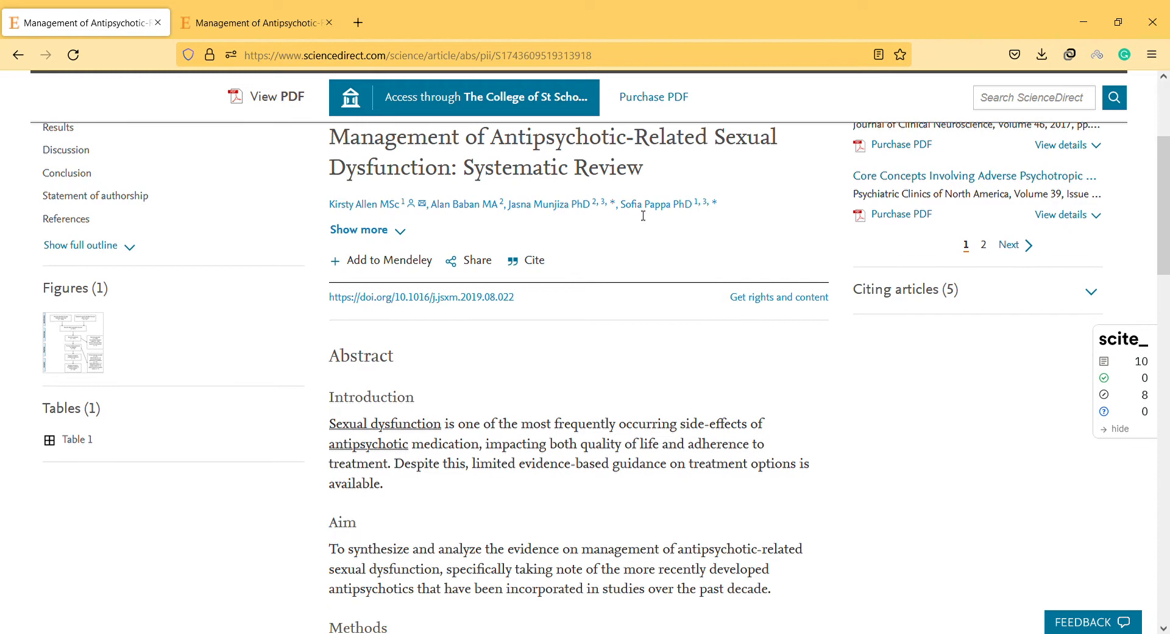
scroll(638, 214, down, 3)
scroll(638, 214, down, 3)
scroll(639, 214, up, 1)
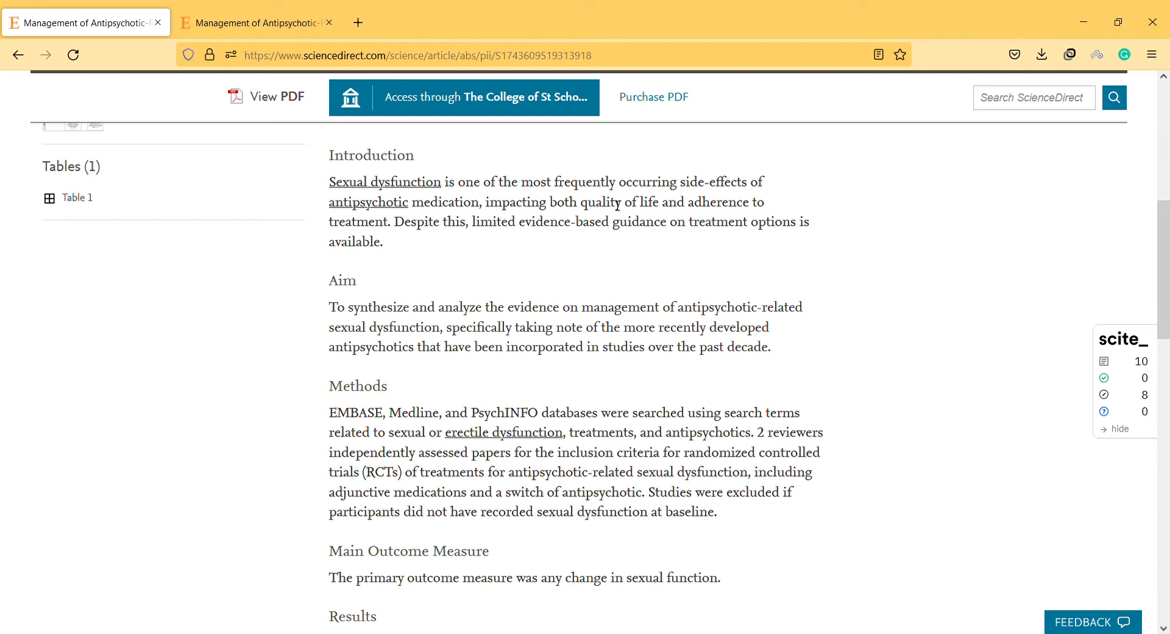
Highlight the Introduction paragraph and its sentence on limited evidence-based guidance while reading.
triple_click(617, 205)
click(617, 205)
scroll(617, 205, up, 1)
scroll(617, 205, up, 3)
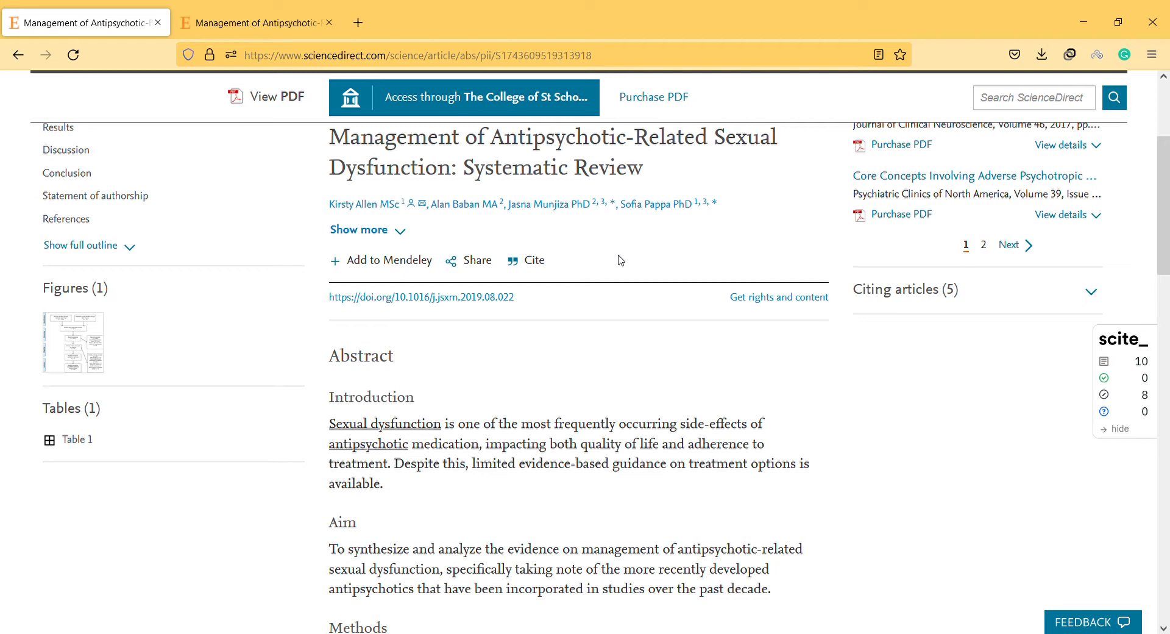
scroll(620, 260, down, 2)
scroll(619, 260, down, 3)
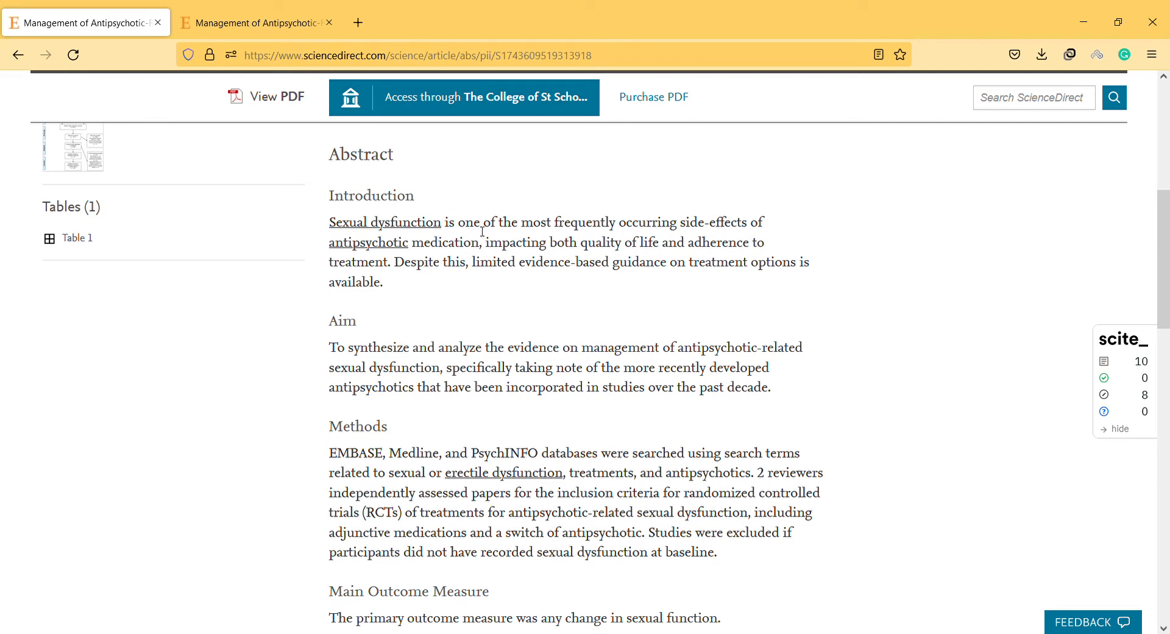
triple_click(482, 231)
click(461, 327)
scroll(461, 326, down, 1)
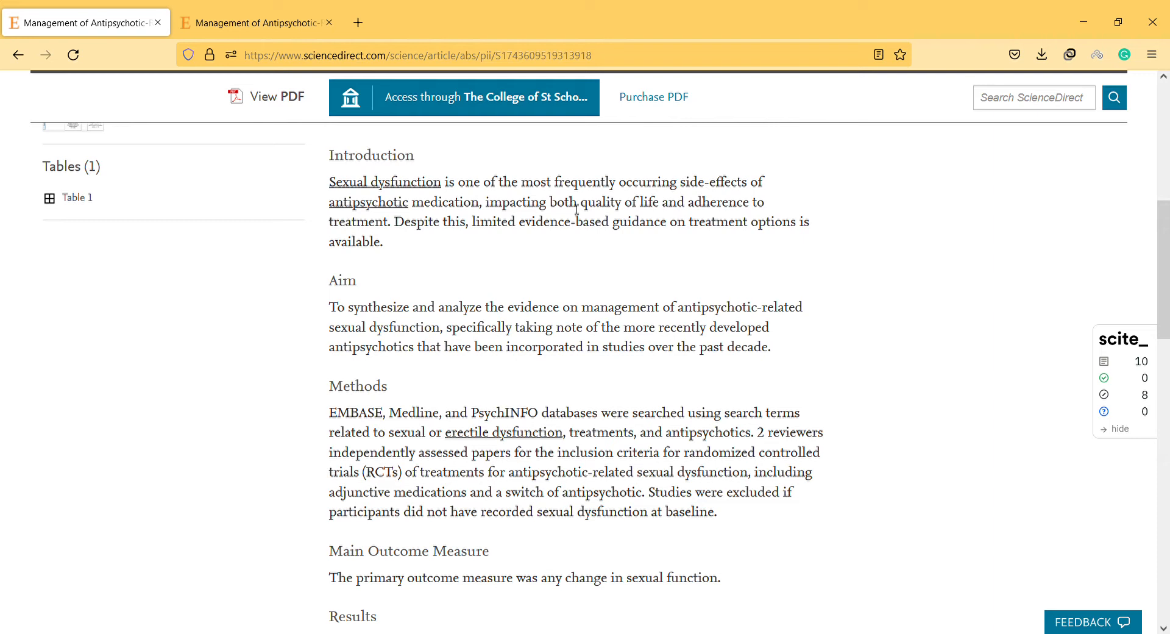
mouse_move(531, 201)
mouse_down()
mouse_move(547, 228)
mouse_move(535, 245)
mouse_up()
click(536, 245)
mouse_move(693, 202)
mouse_down()
mouse_move(692, 233)
mouse_move(362, 181)
mouse_move(413, 254)
mouse_up()
click(362, 182)
click(419, 236)
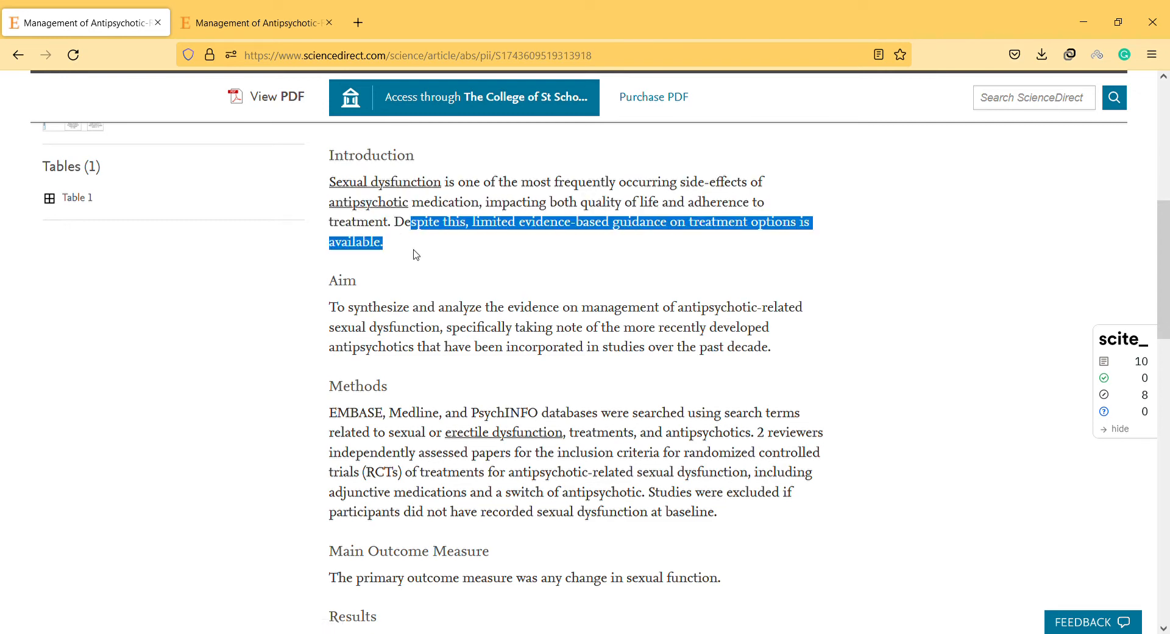
scroll(414, 254, down, 1)
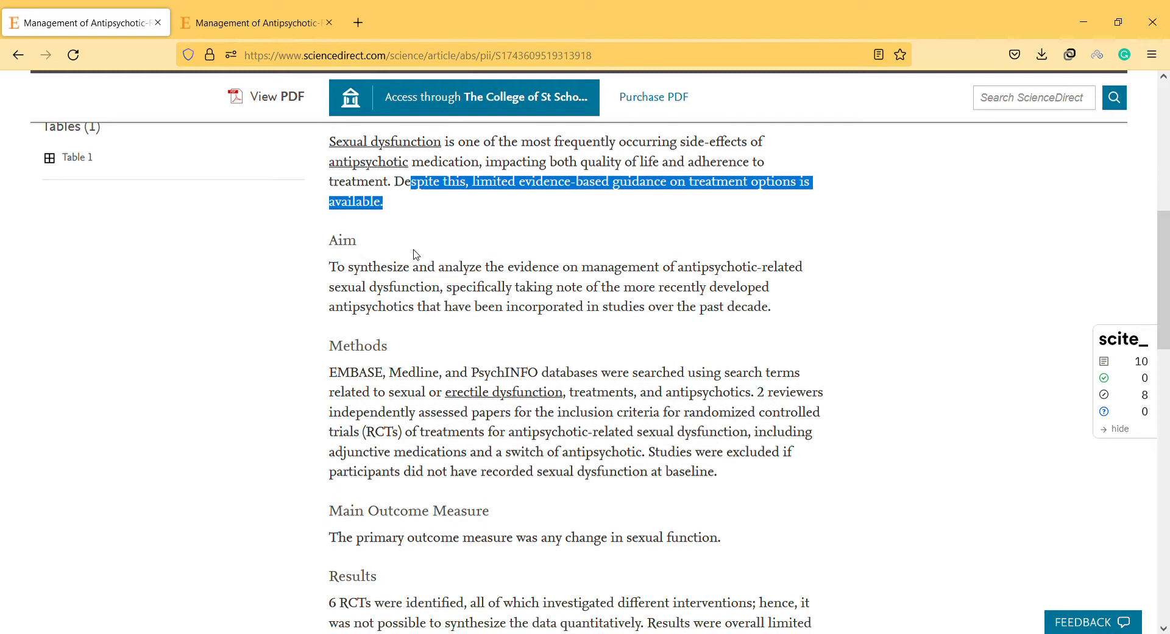
scroll(414, 254, down, 1)
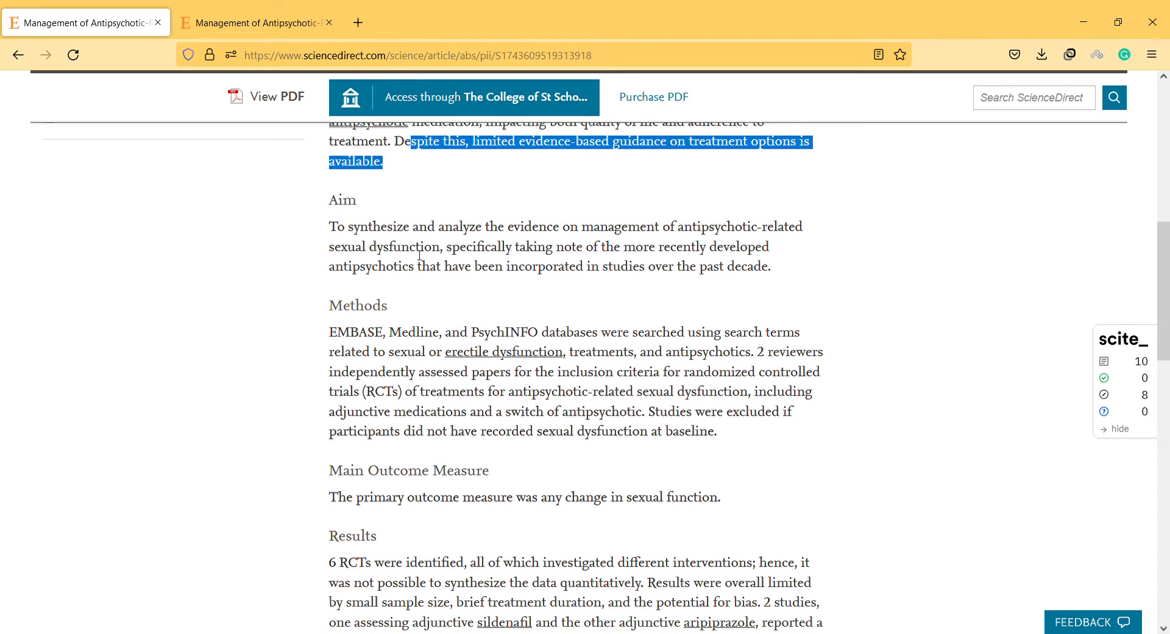
Highlight the Aim paragraph and the Methods paragraph down to 'switch', then clear them.
triple_click(419, 259)
scroll(419, 259, down, 1)
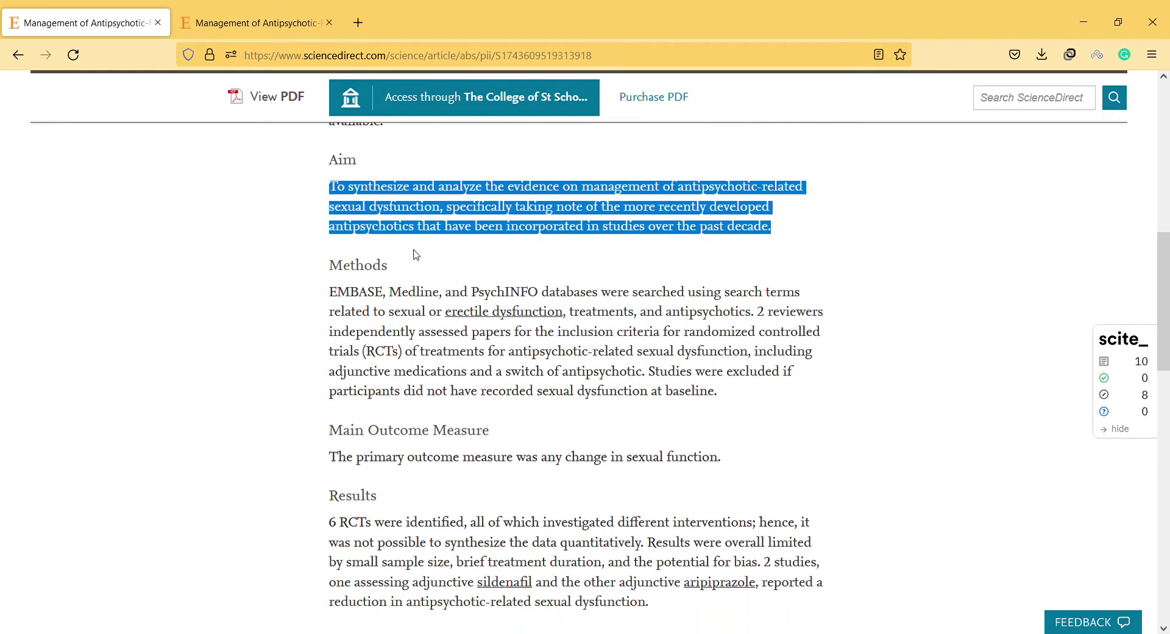
click(528, 269)
drag(329, 291, 525, 370)
click(524, 370)
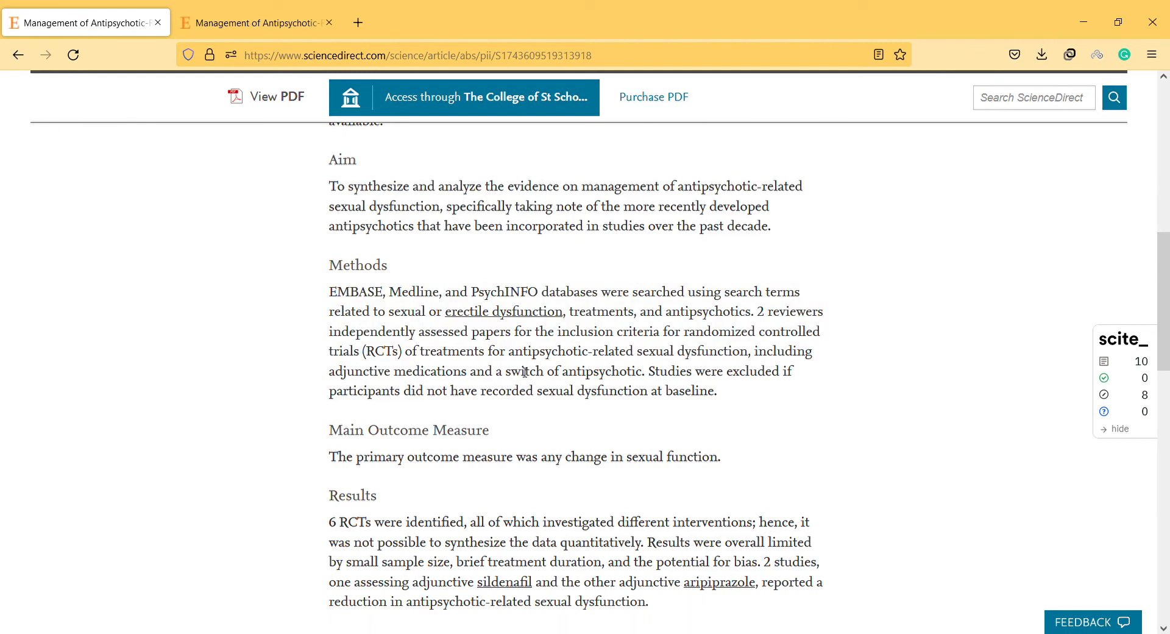
scroll(525, 371, down, 3)
scroll(521, 370, down, 4)
scroll(521, 371, down, 1)
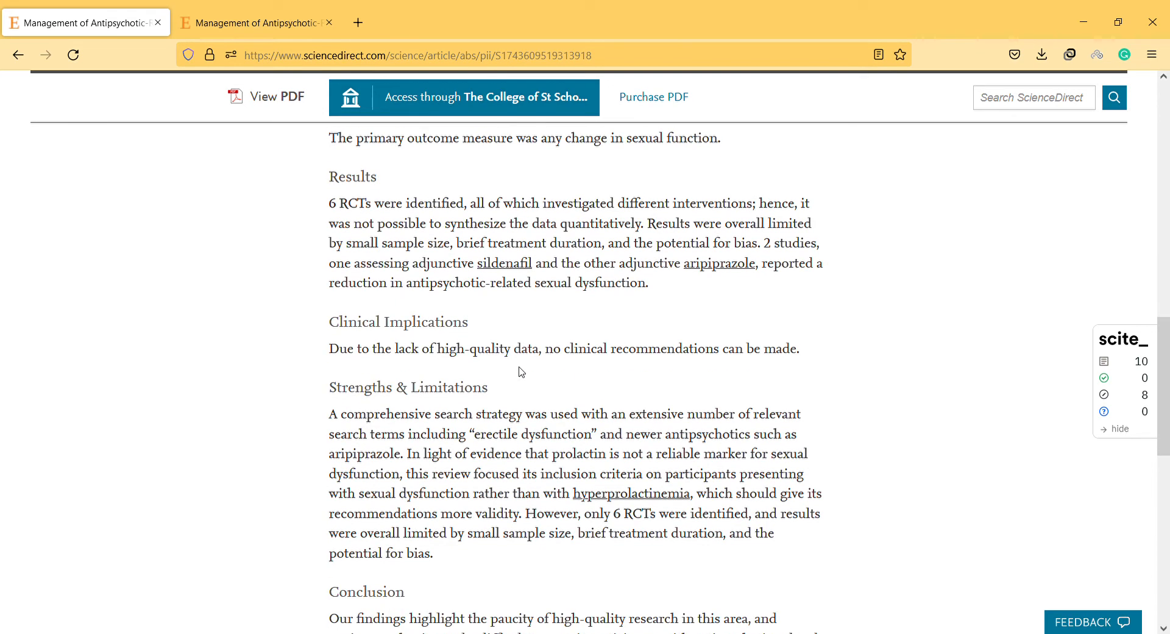
Highlight the Results opening and why the data could not be synthesized quantitatively.
double_click(644, 239)
click(645, 241)
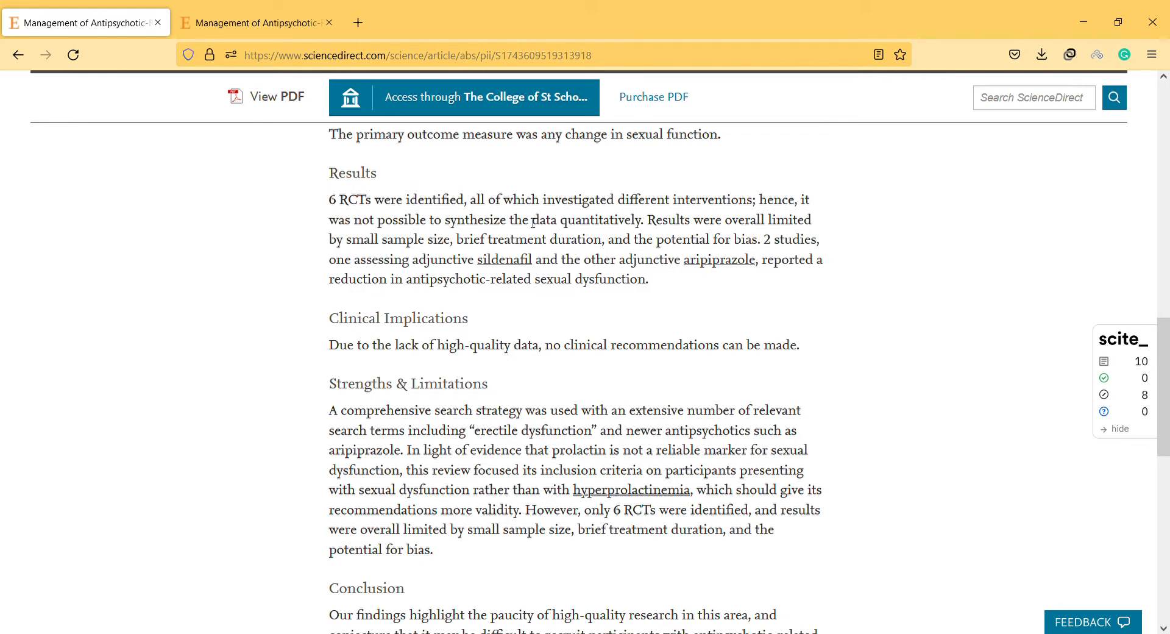
drag(406, 203, 411, 203)
scroll(411, 207, up, 3)
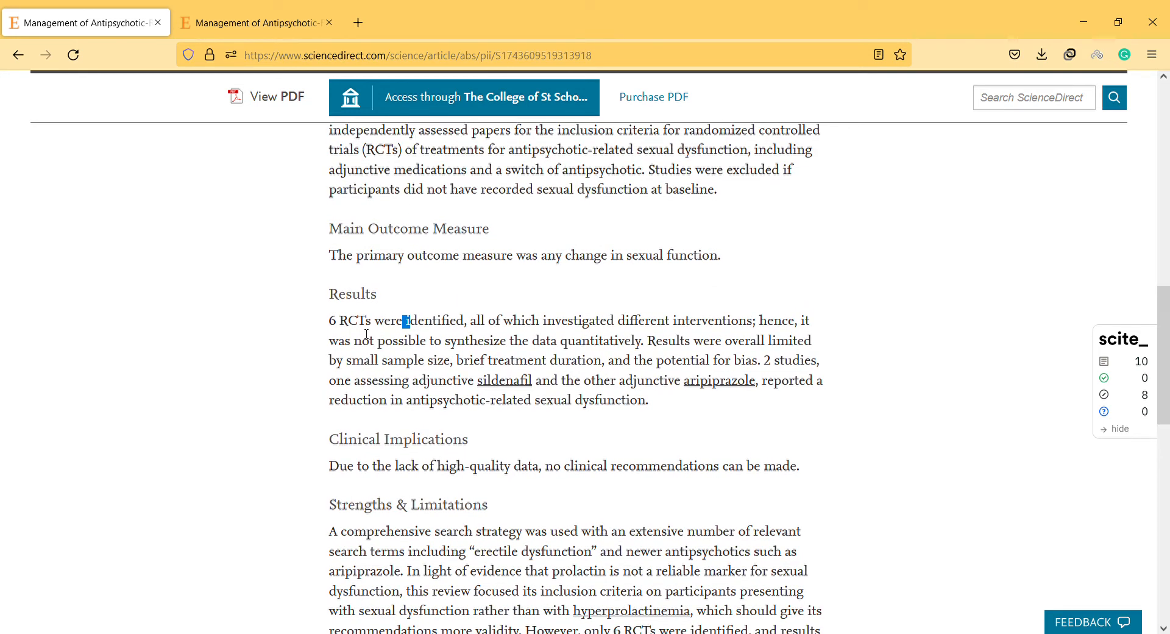
drag(339, 322, 444, 325)
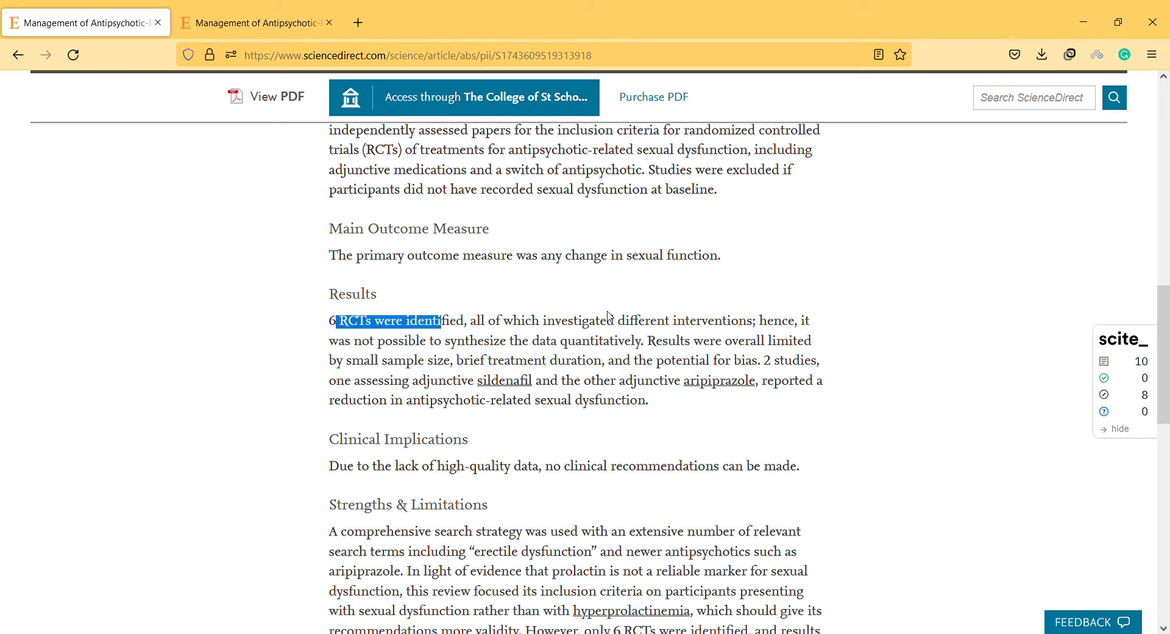
drag(608, 320, 618, 354)
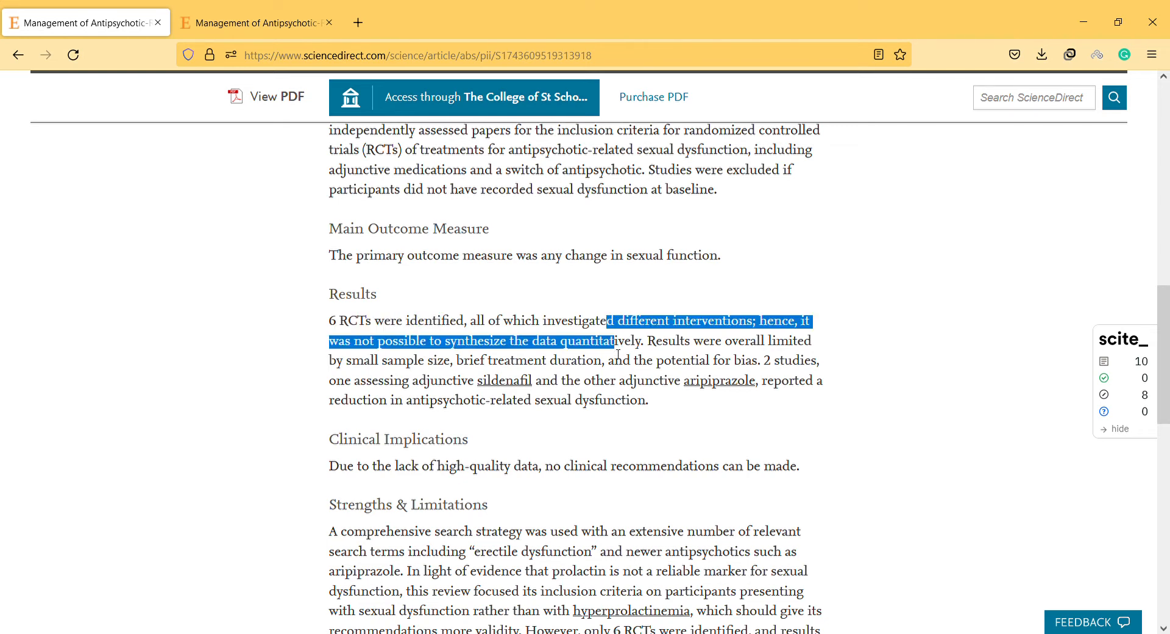
scroll(618, 354, down, 1)
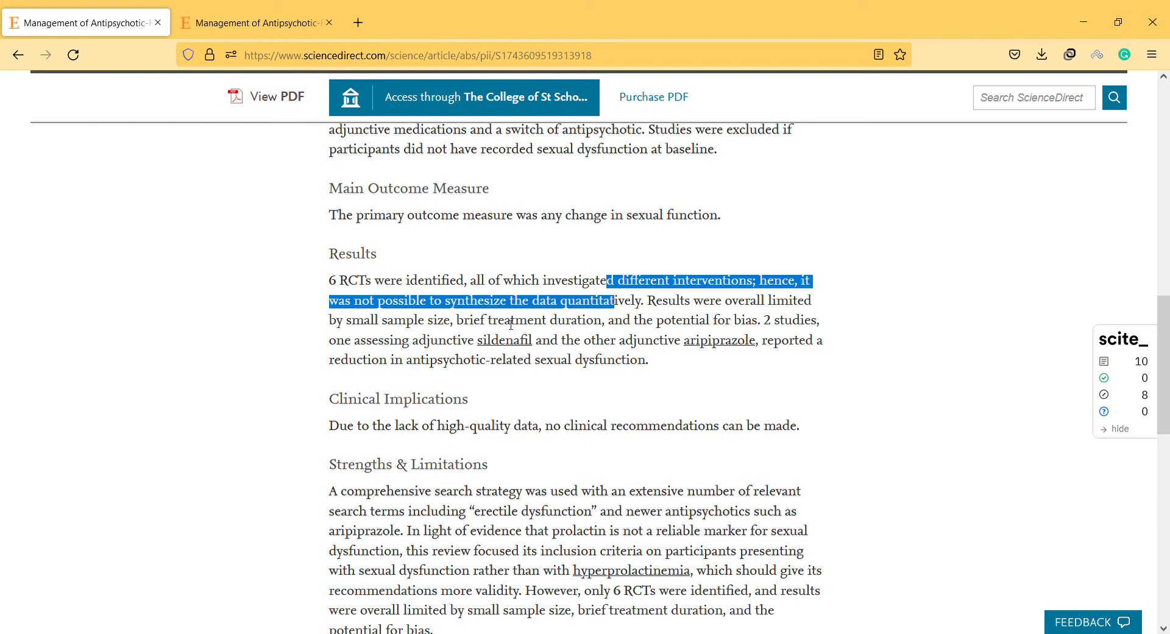
click(529, 334)
Mark treatment duration, the two effective studies sentence, and the whole Results paragraph in turn.
drag(552, 319, 561, 332)
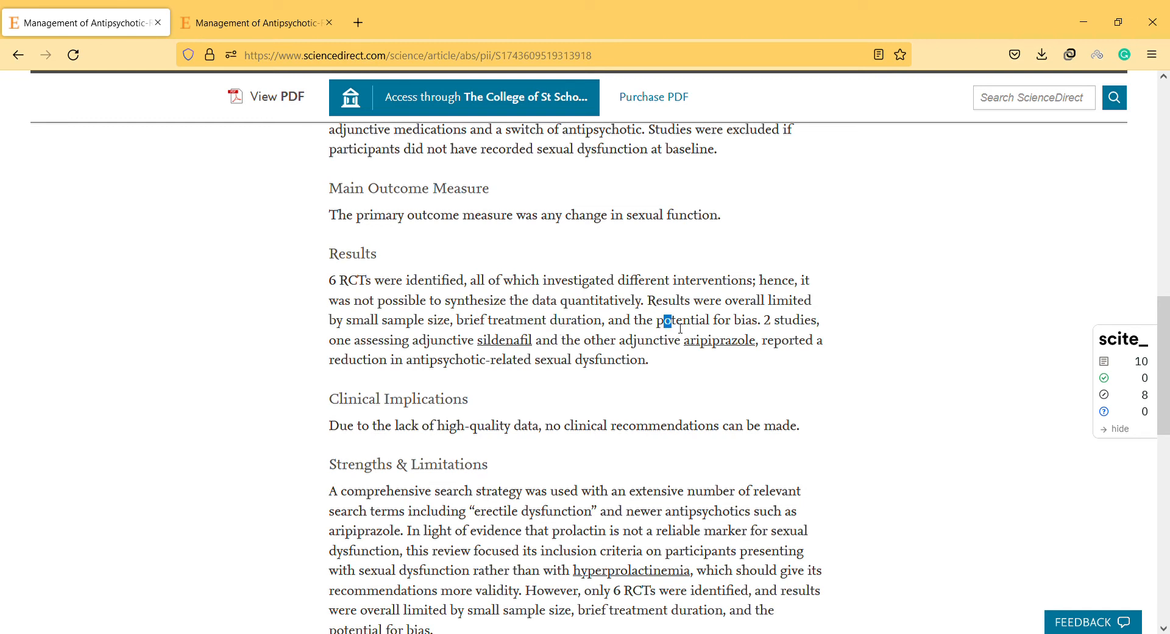
drag(664, 321, 693, 325)
drag(773, 321, 774, 343)
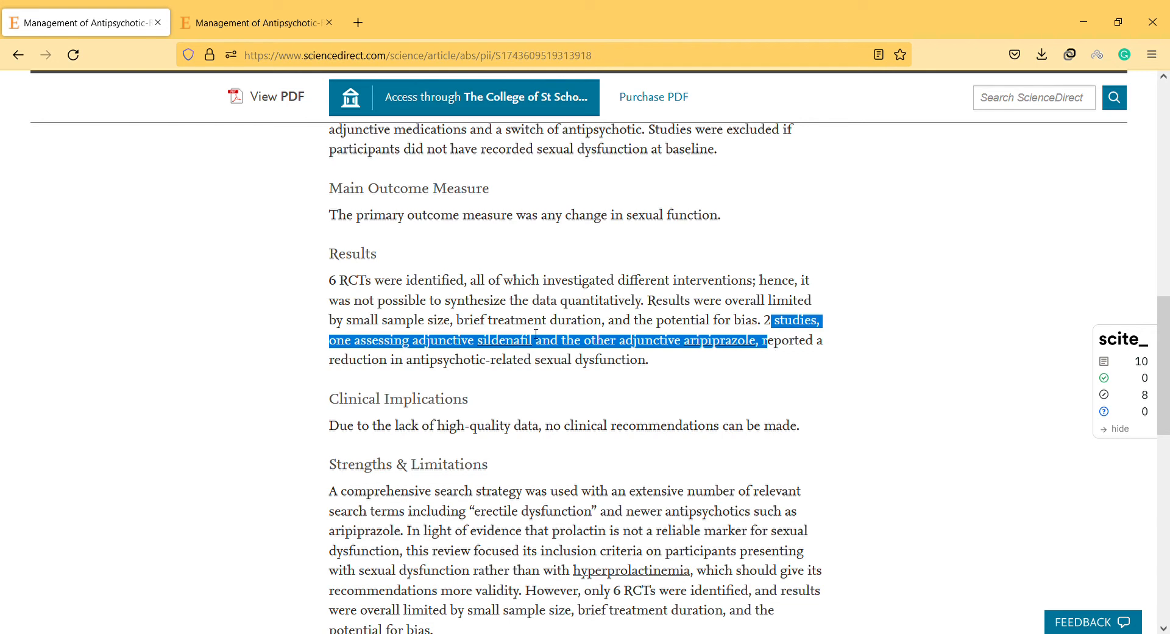
click(573, 354)
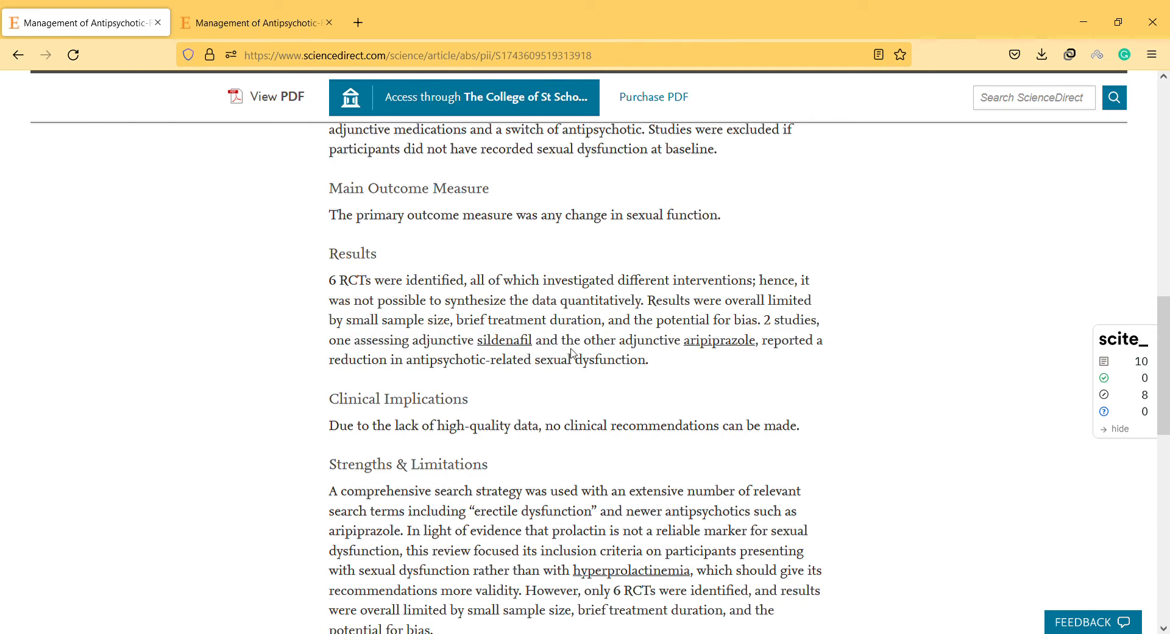
triple_click(751, 359)
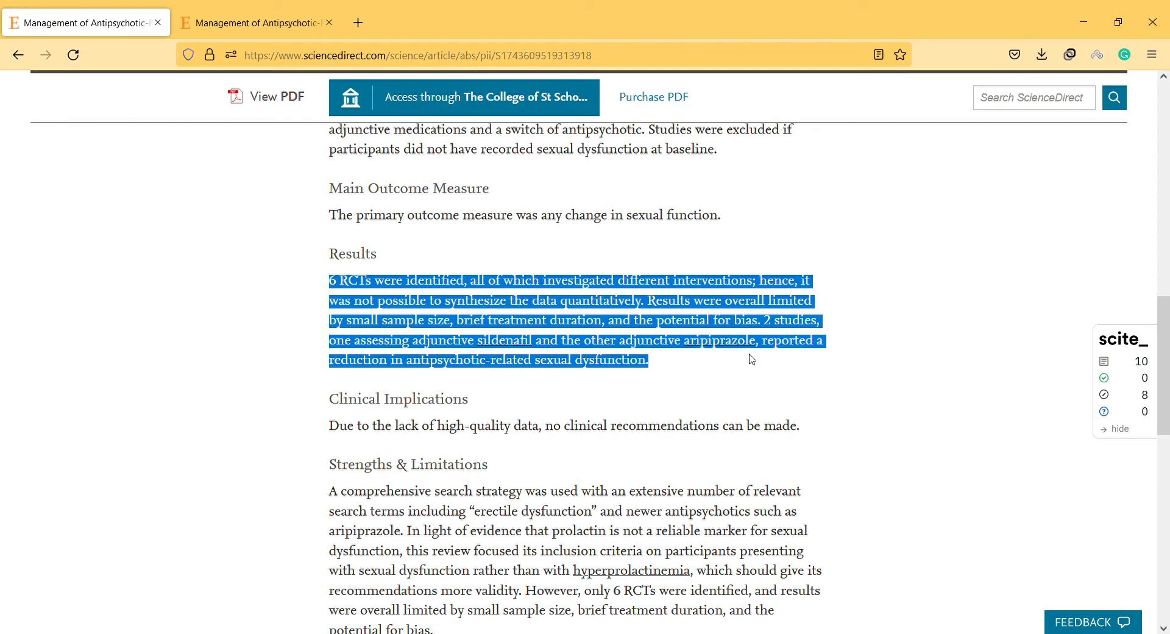
click(702, 365)
scroll(702, 365, down, 2)
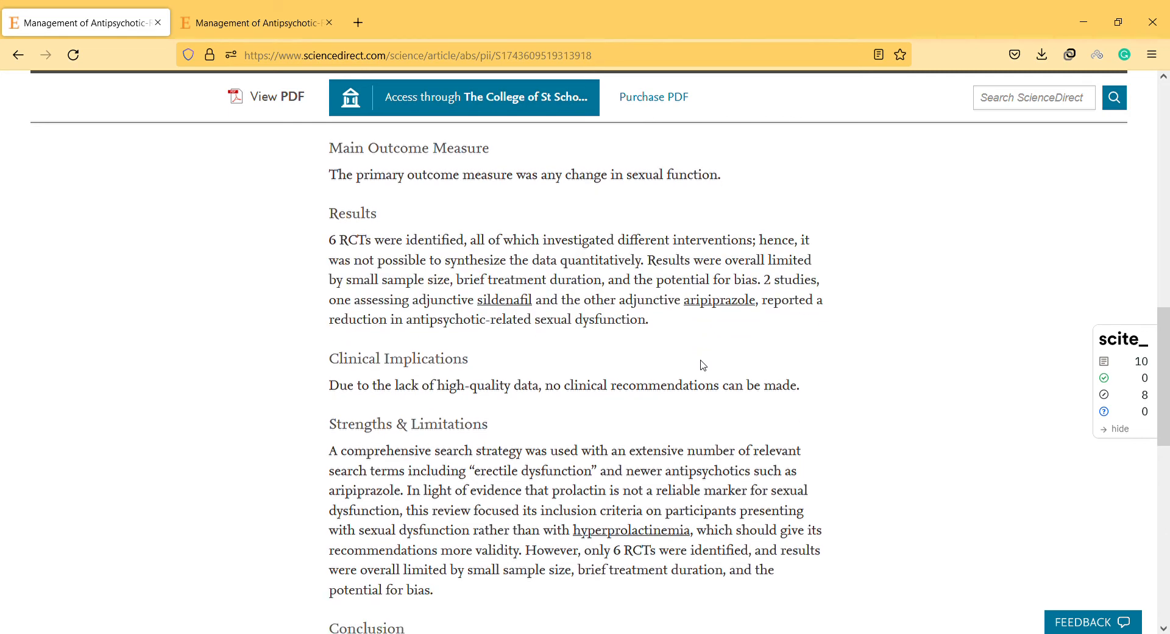
scroll(702, 364, down, 2)
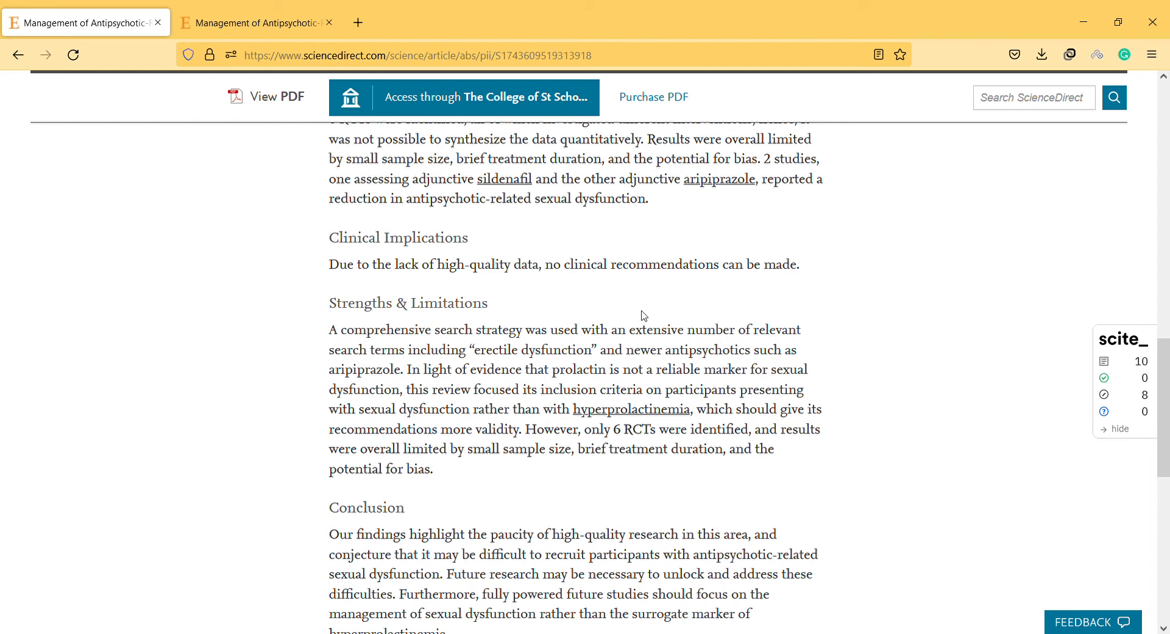
Mark the Clinical Implications sentence and the hyperprolactinemia and small-samples passage.
double_click(667, 267)
click(667, 279)
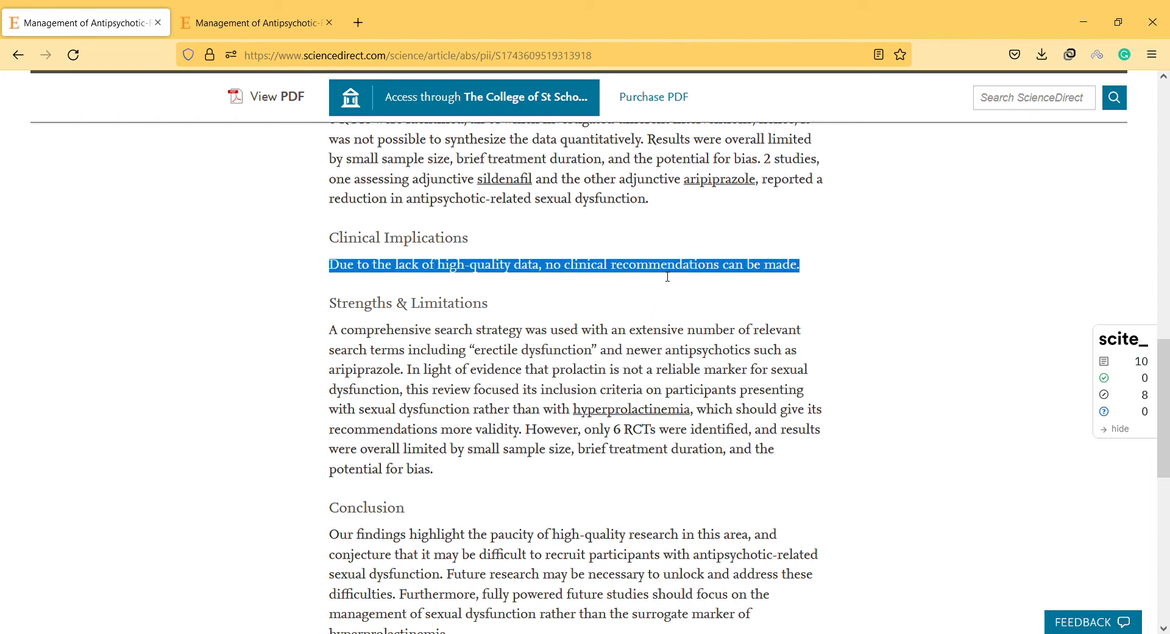
drag(640, 322, 631, 386)
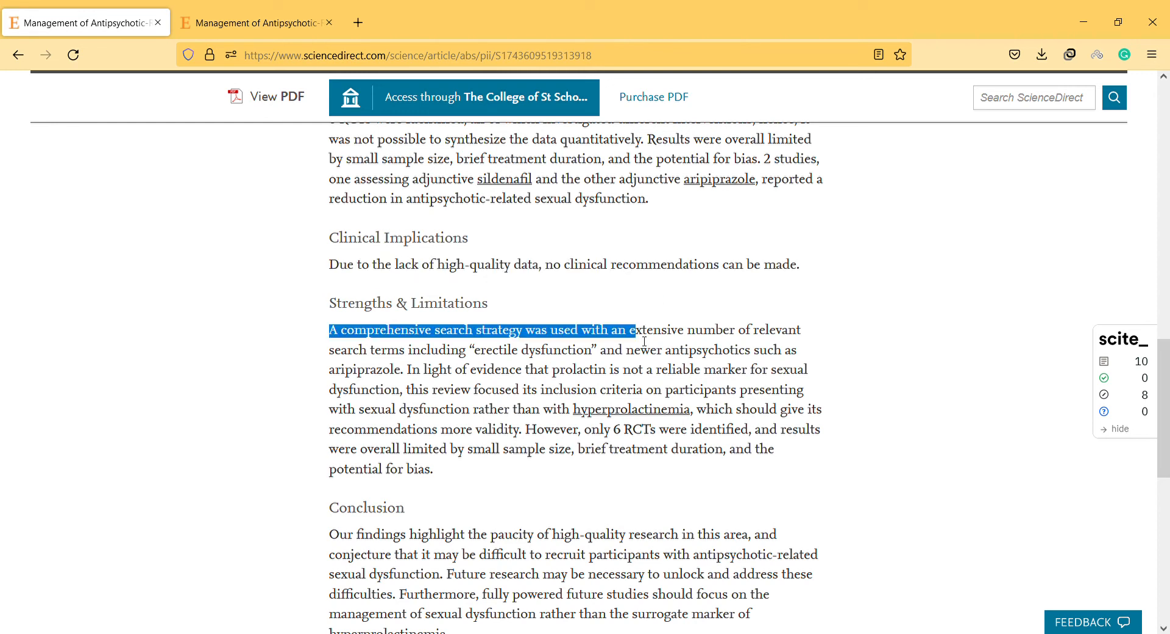
scroll(631, 386, down, 1)
scroll(629, 387, down, 1)
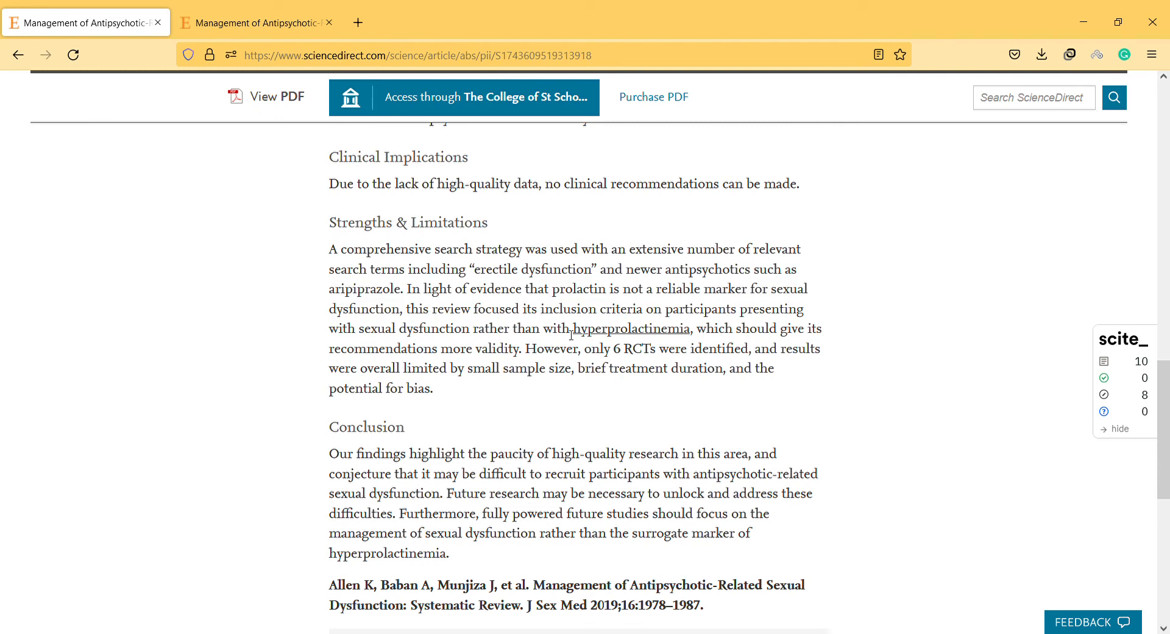
drag(567, 330, 569, 372)
Mark the Conclusion's opening and more of its paragraph, then clear the marking.
drag(329, 447, 494, 476)
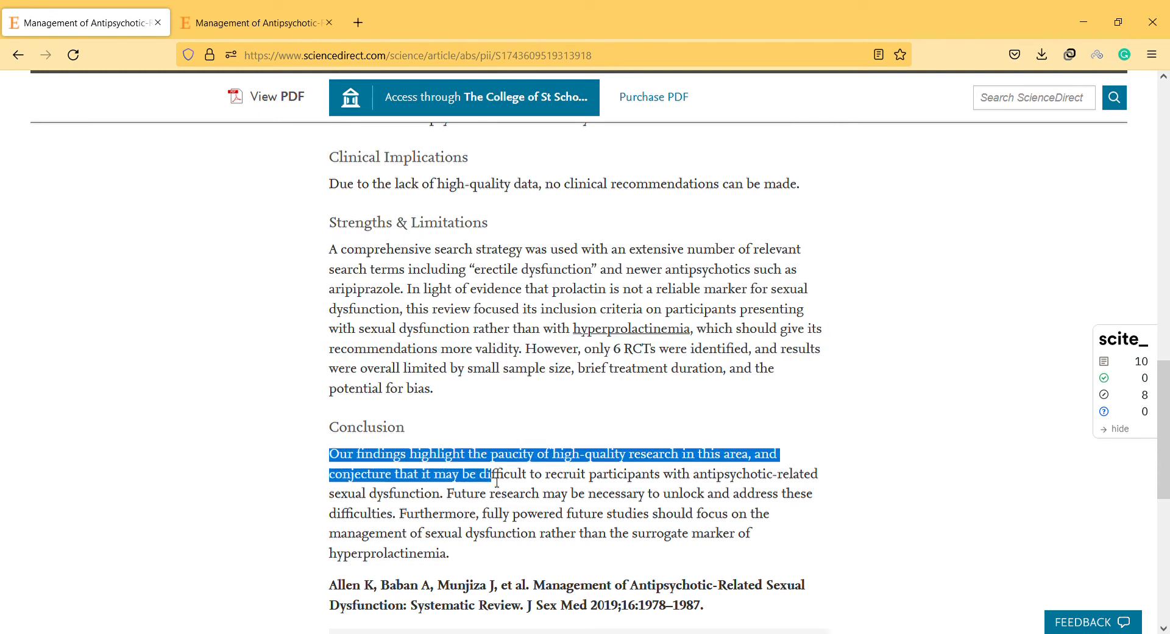
scroll(496, 482, down, 2)
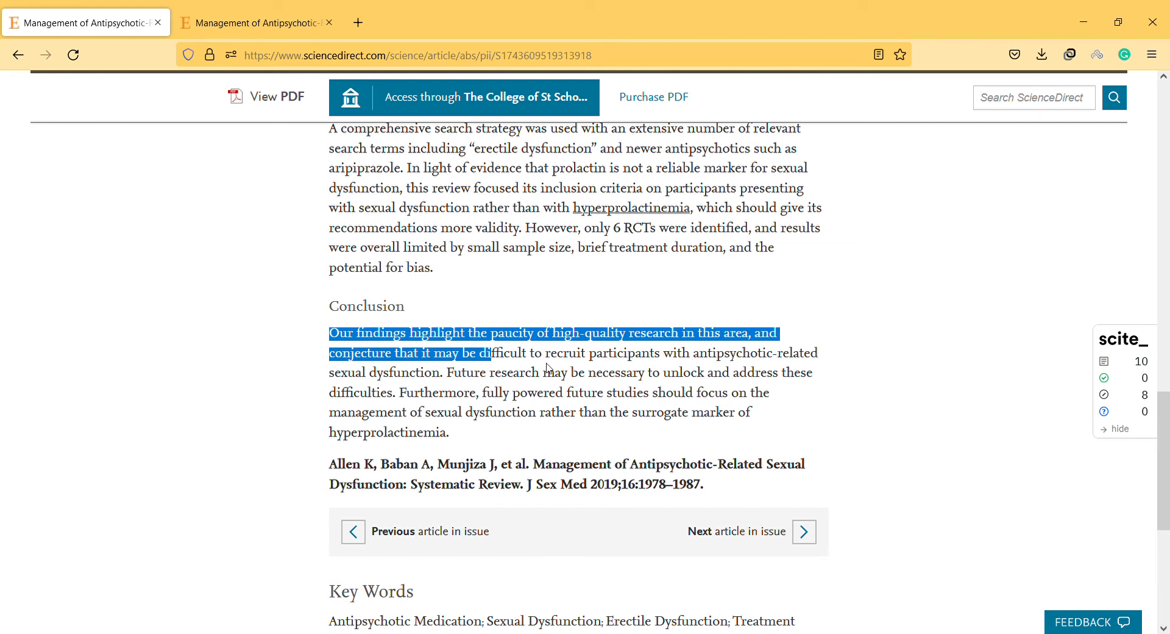
mouse_move(605, 363)
mouse_down()
mouse_move(610, 382)
mouse_move(581, 416)
mouse_move(648, 275)
mouse_up()
click(648, 274)
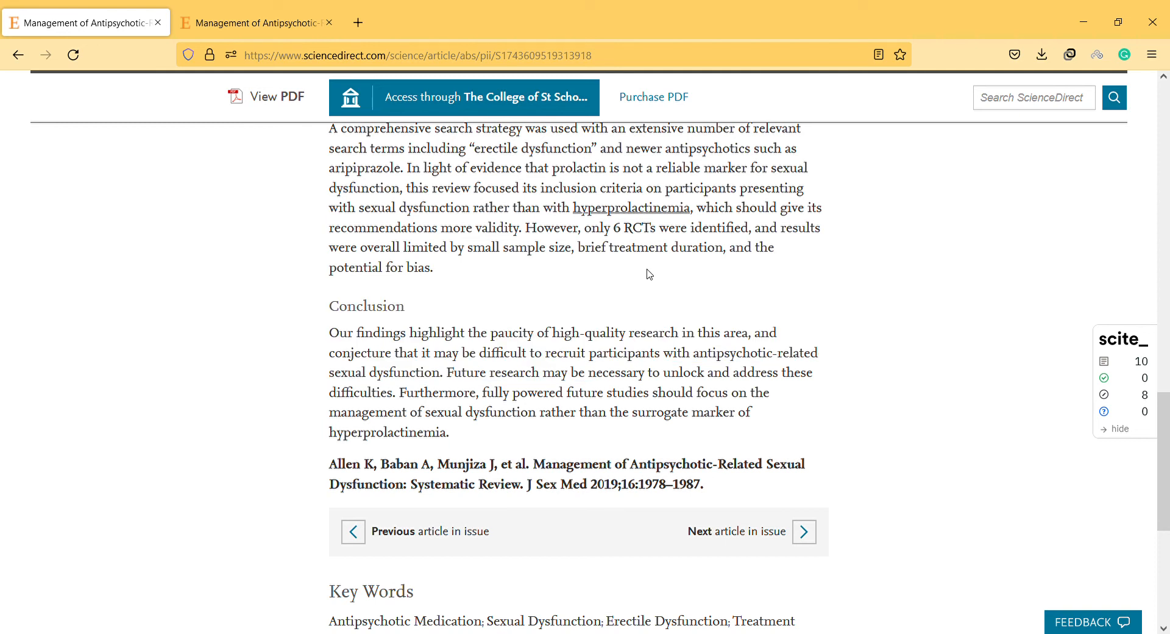
scroll(647, 274, up, 1)
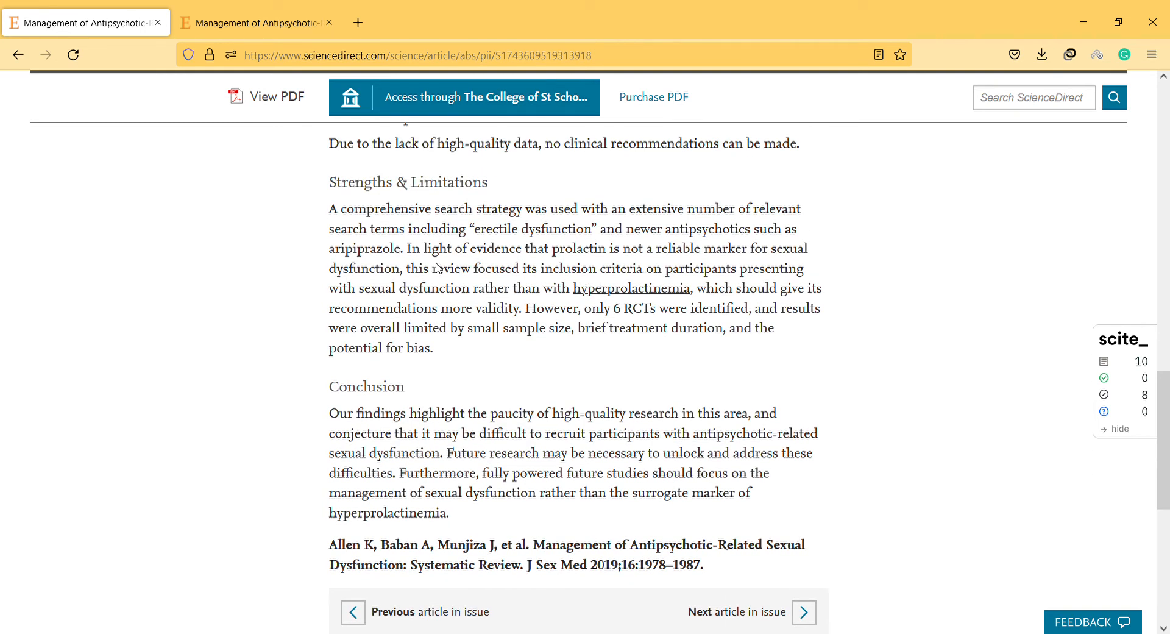
Mark the prolactin limitations passage and the inclusion-criteria rationale in Strengths & Limitations.
mouse_move(405, 249)
mouse_down()
mouse_move(478, 341)
mouse_move(473, 356)
mouse_up()
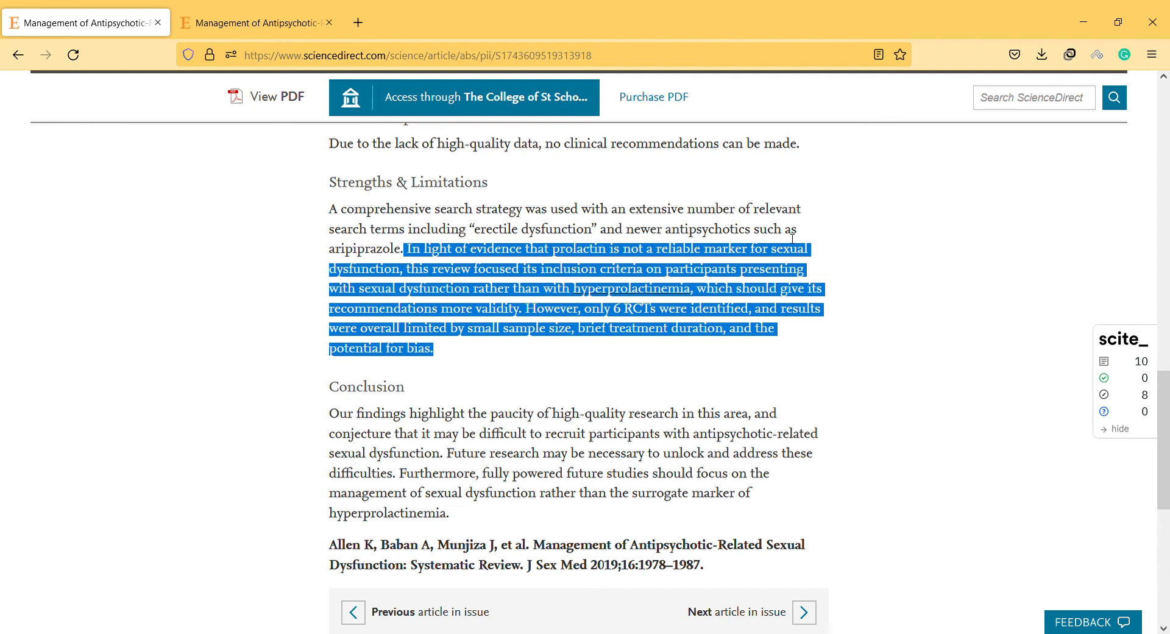
click(494, 276)
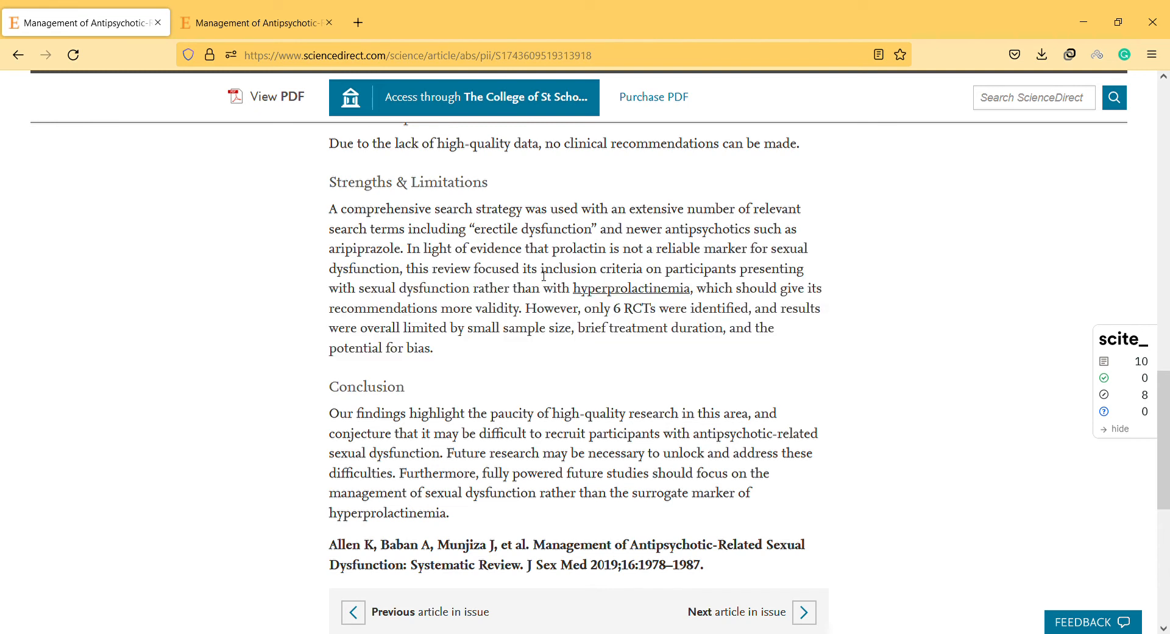
drag(540, 271, 535, 311)
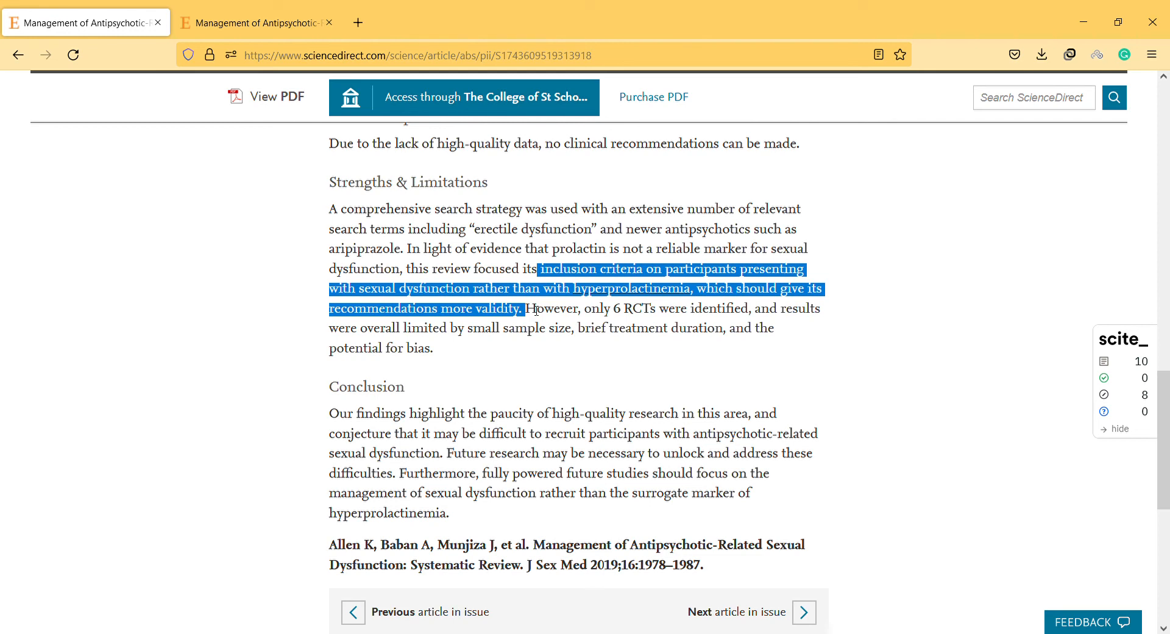
drag(536, 309, 532, 300)
click(532, 300)
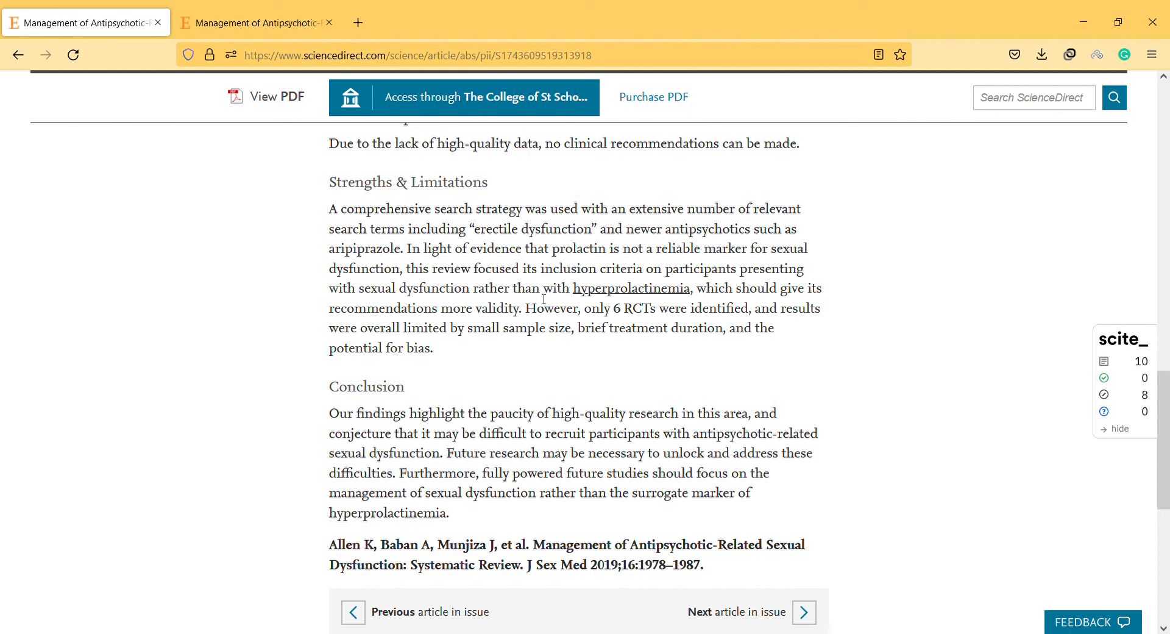
Mark the hyperprolactinemia and validity sentence through to the paragraph's end, then clear it.
drag(541, 289, 540, 328)
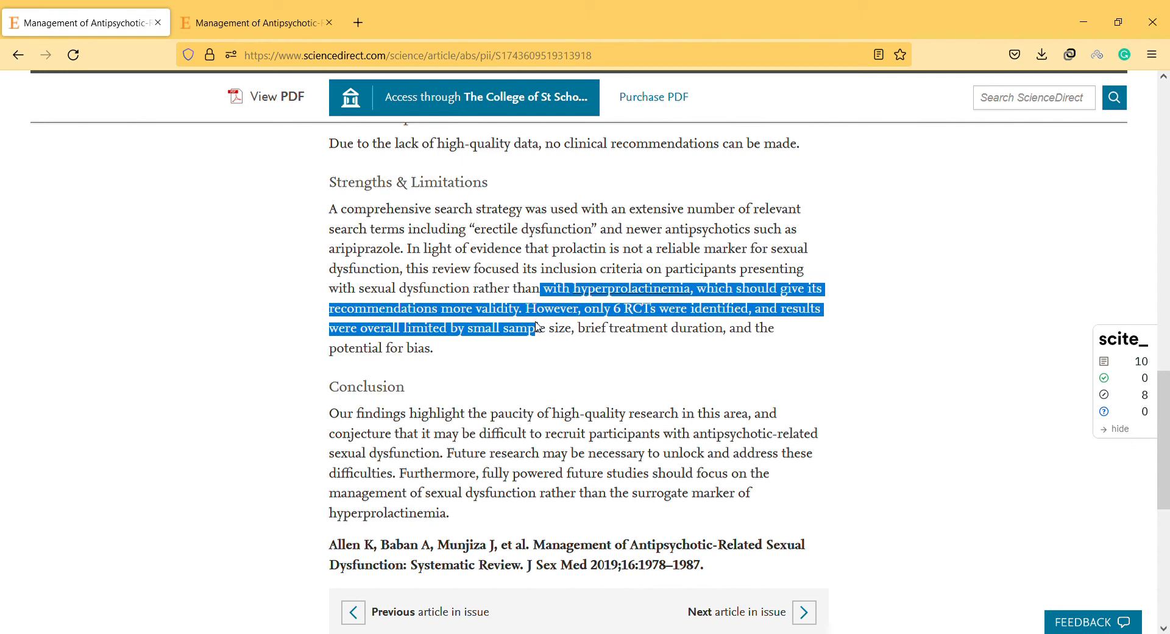
drag(540, 328, 528, 350)
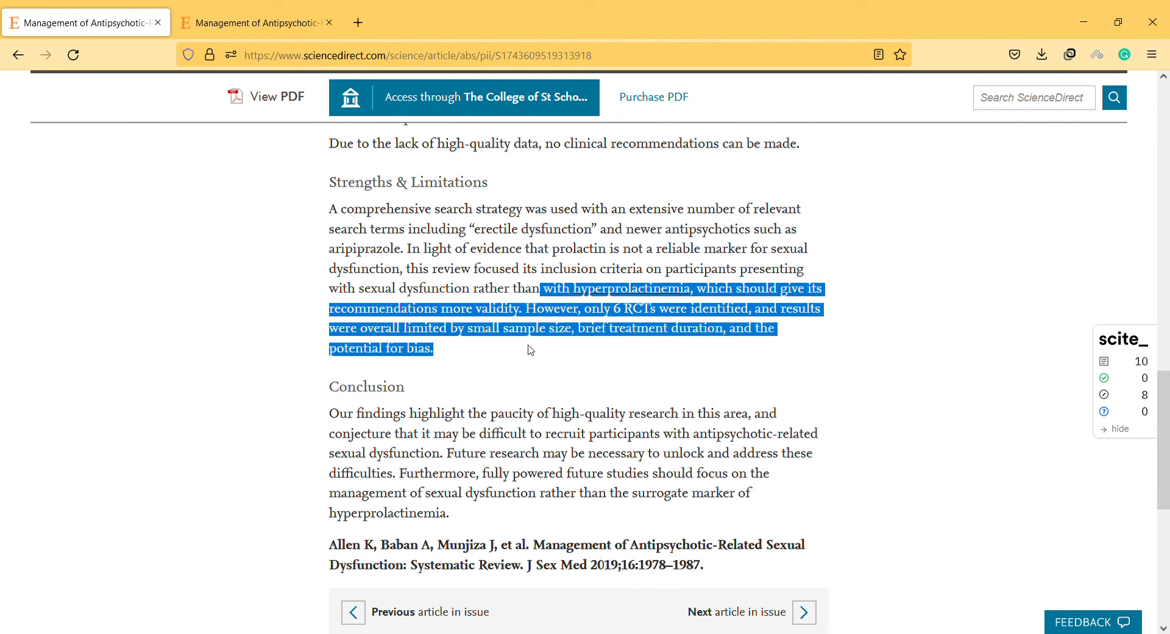
click(529, 350)
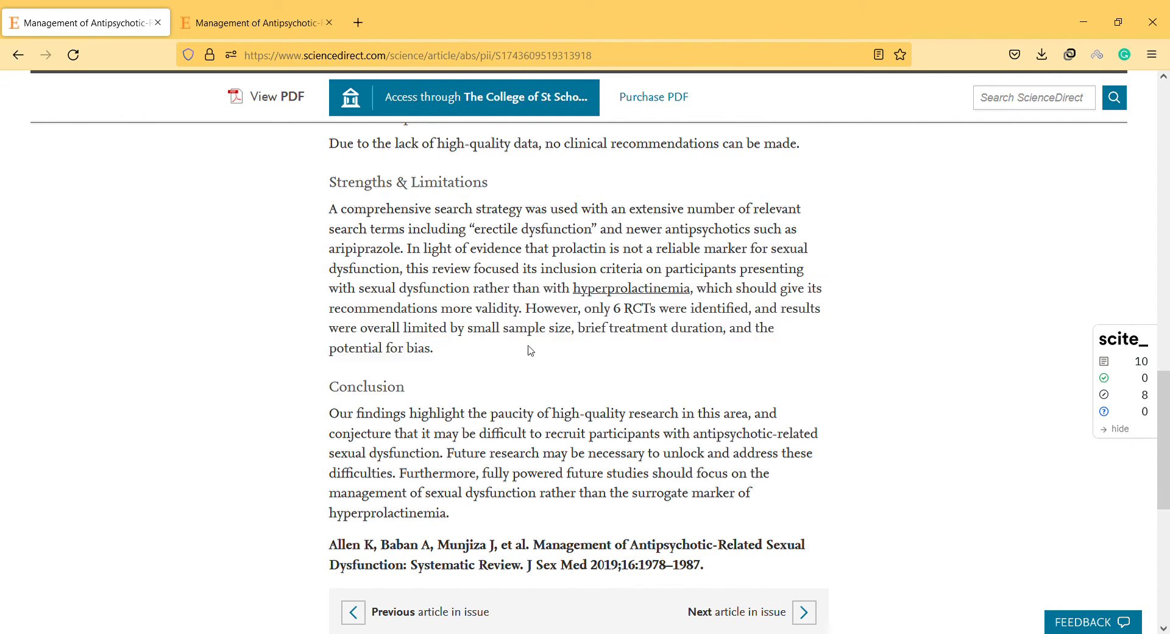
scroll(529, 350, up, 2)
scroll(528, 350, up, 4)
scroll(528, 350, up, 2)
scroll(529, 350, up, 2)
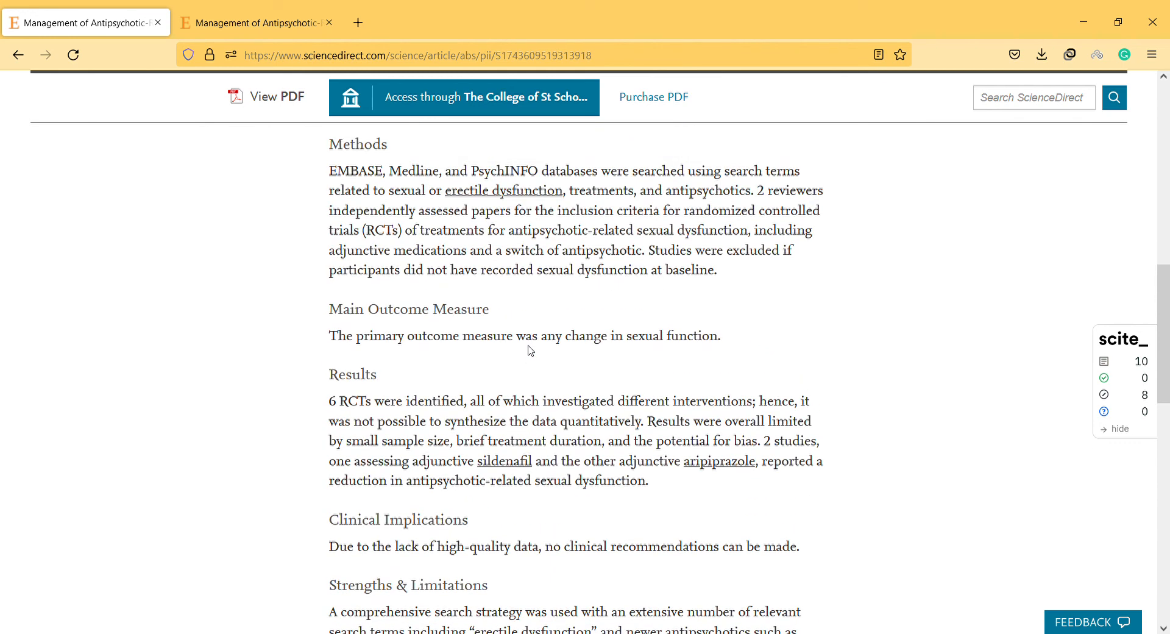
scroll(528, 350, up, 3)
scroll(528, 350, up, 1)
scroll(528, 350, up, 2)
scroll(528, 350, up, 2)
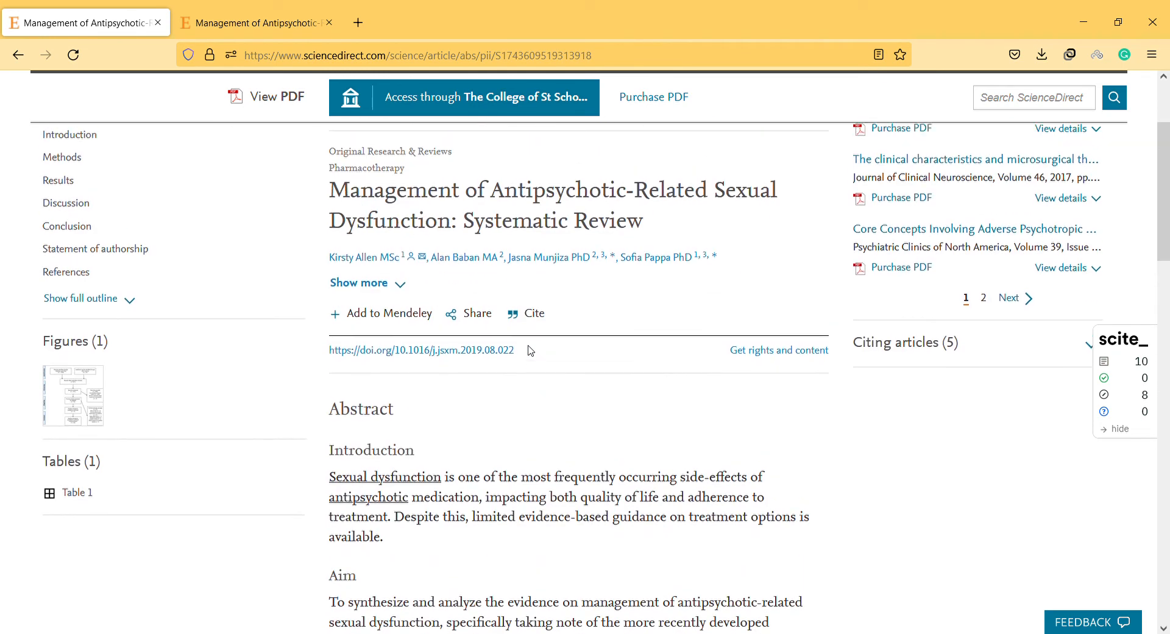
scroll(529, 349, up, 1)
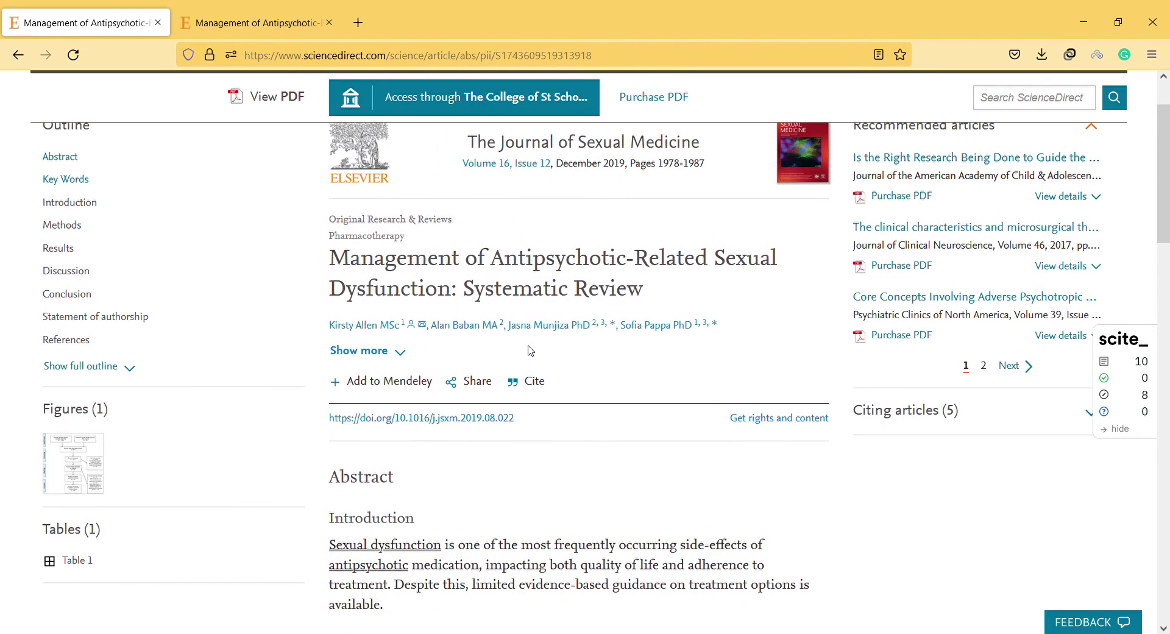
Expand 'Show more' and mark the foundation trust and Imperial College affiliations.
click(385, 354)
scroll(379, 352, down, 1)
scroll(379, 351, down, 1)
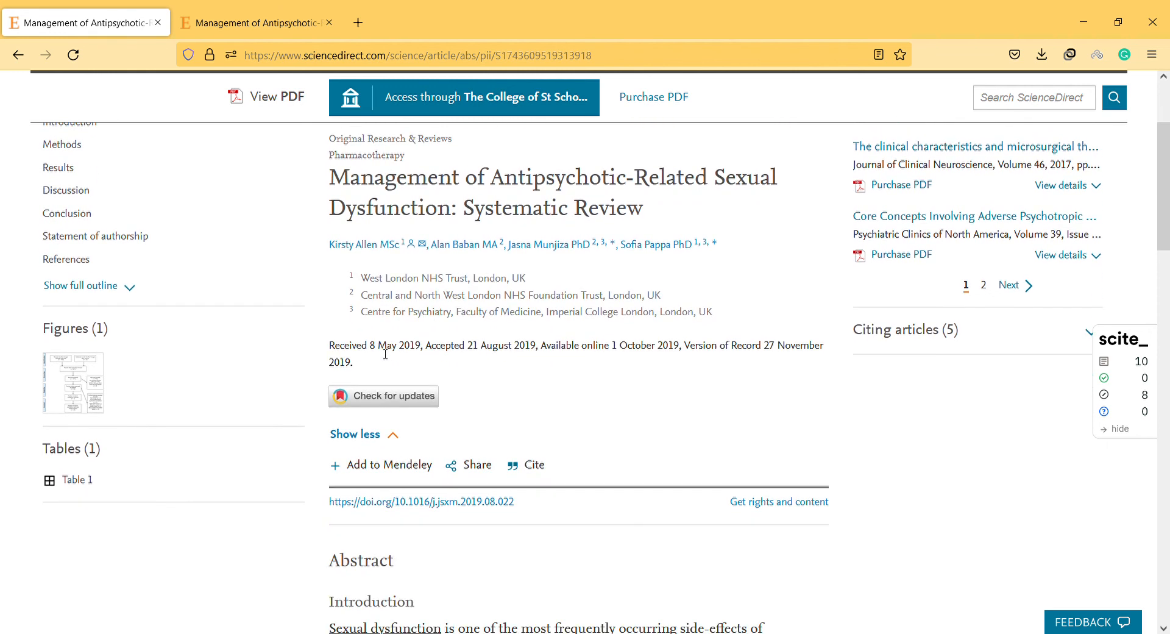
drag(551, 294, 638, 315)
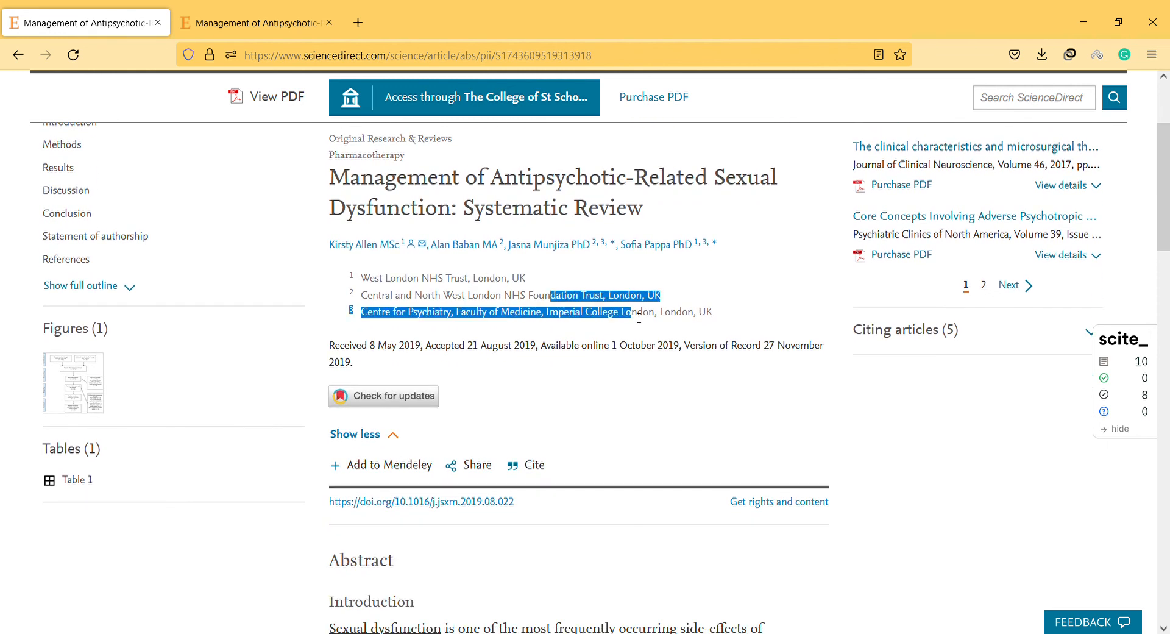
click(638, 315)
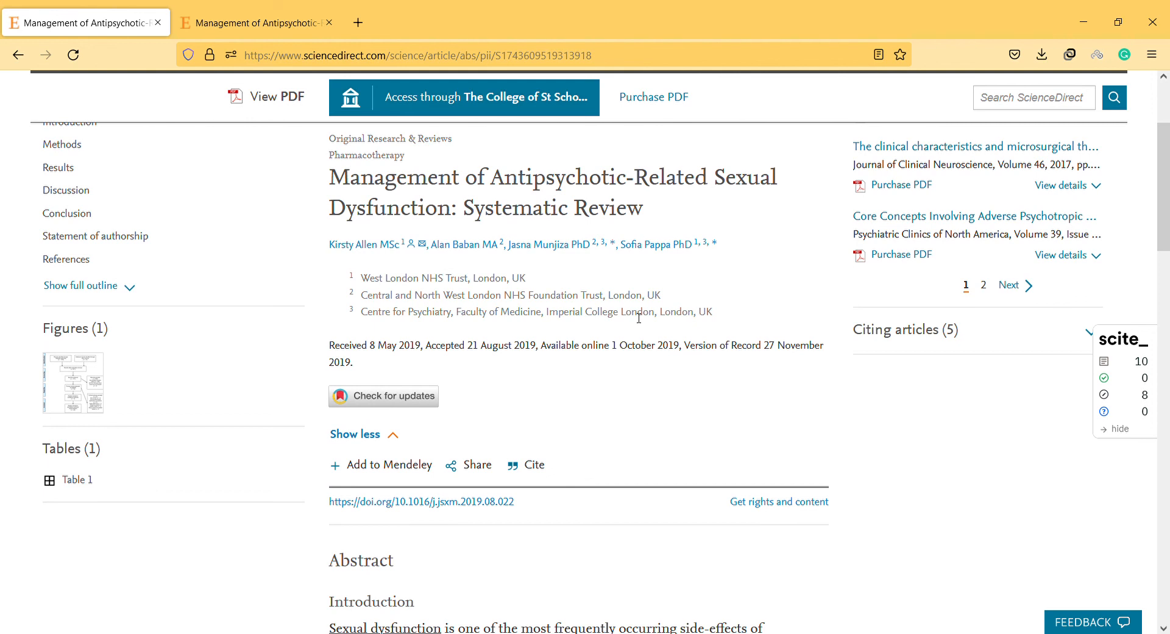
scroll(638, 318, down, 1)
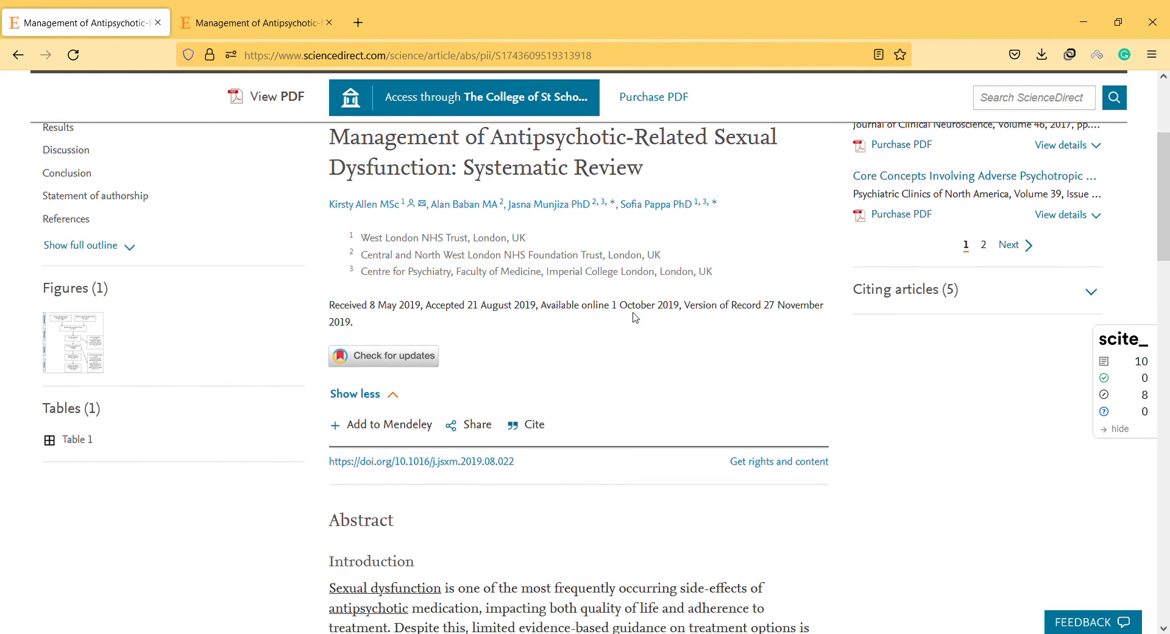